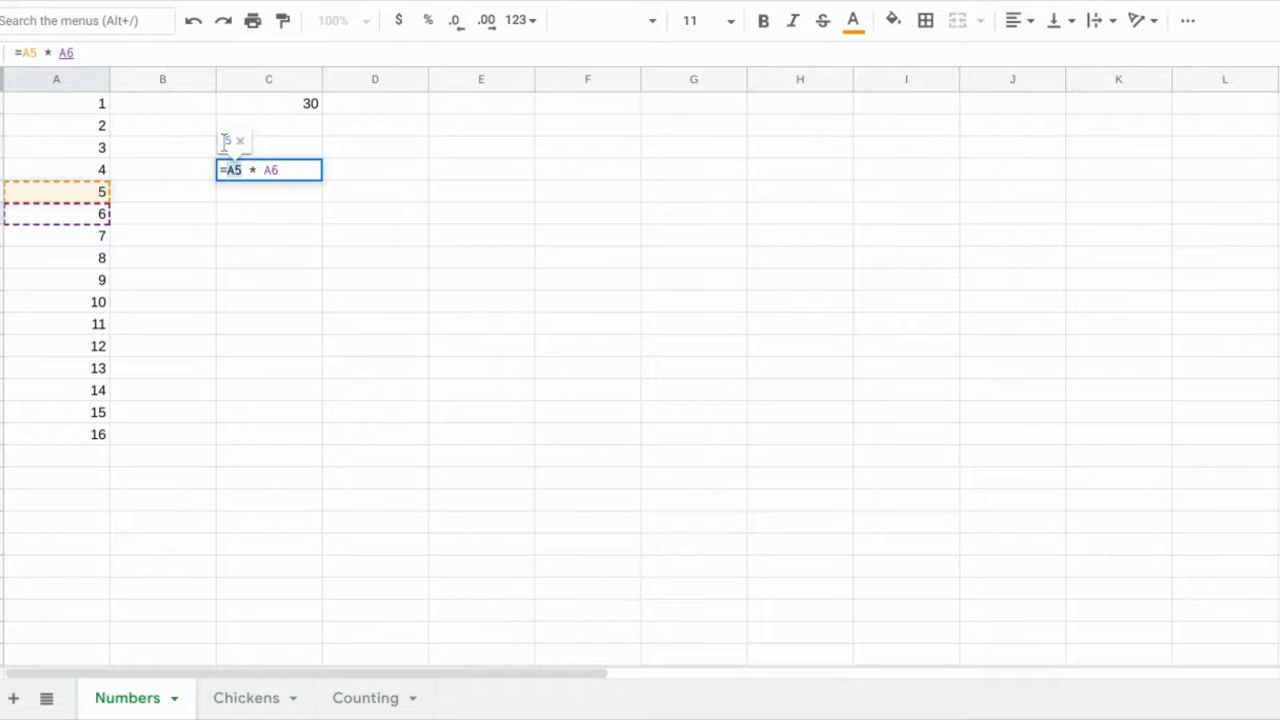
# Finish C4's formula as =A5*A6 and set A6 to 8, so C4 shows 40.
pyautogui.moveTo(280, 170); pyautogui.dragTo(263, 170)
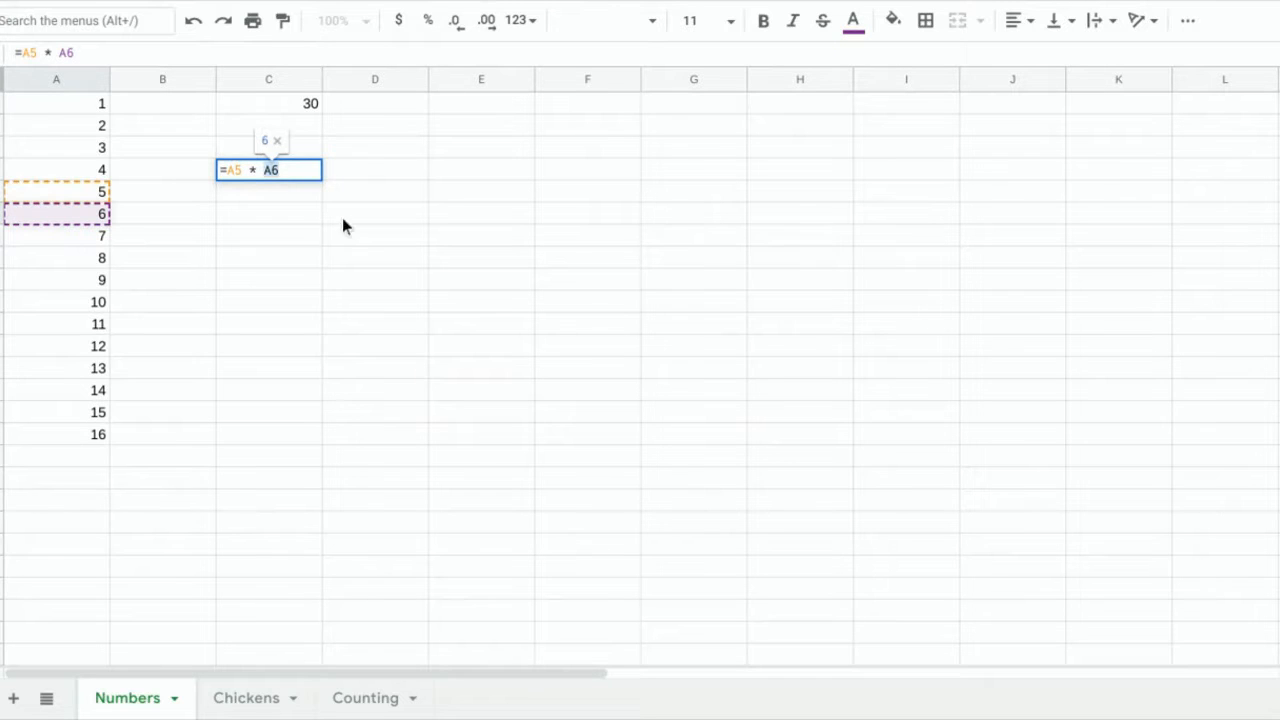
pyautogui.press('Return')
pyautogui.click(278, 178)
pyautogui.click(65, 200)
pyautogui.click(79, 214)
pyautogui.write('8')
pyautogui.press('Return')
pyautogui.click(290, 191)
pyautogui.click(308, 170)
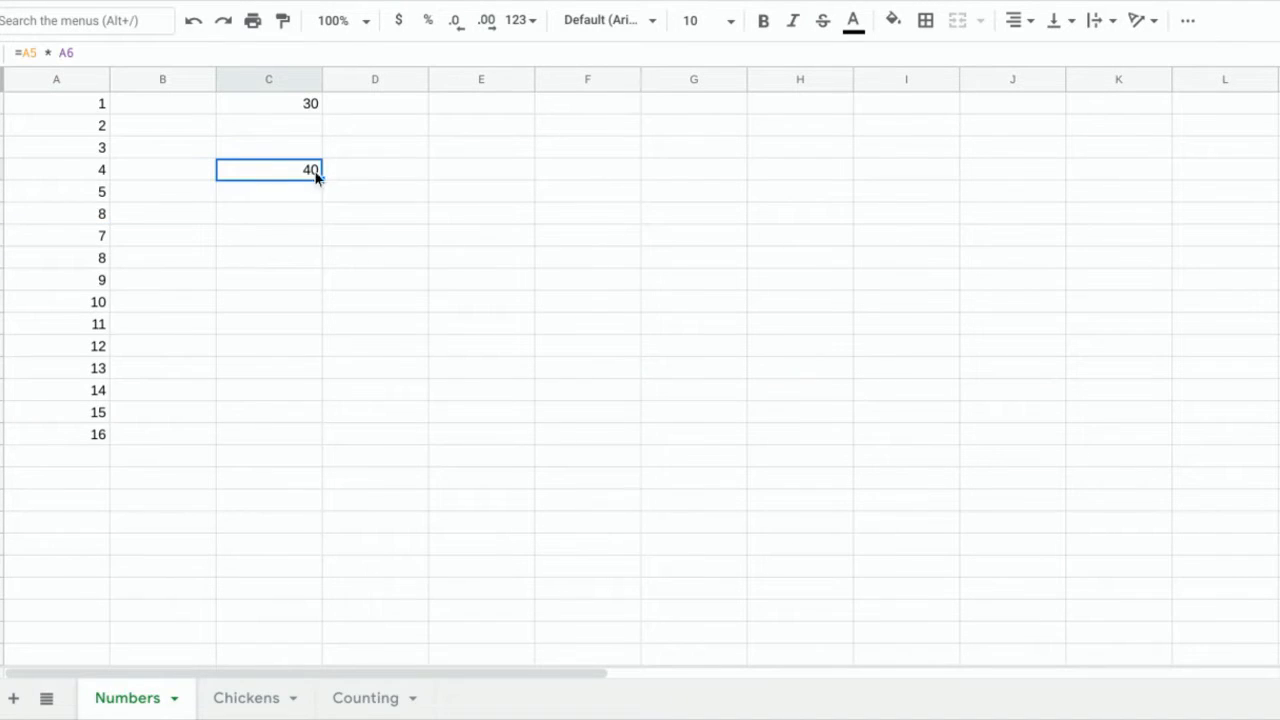
# Append 8 to C1's formula in the formula bar so C1 shows 340.
pyautogui.click(300, 102)
pyautogui.click(116, 57)
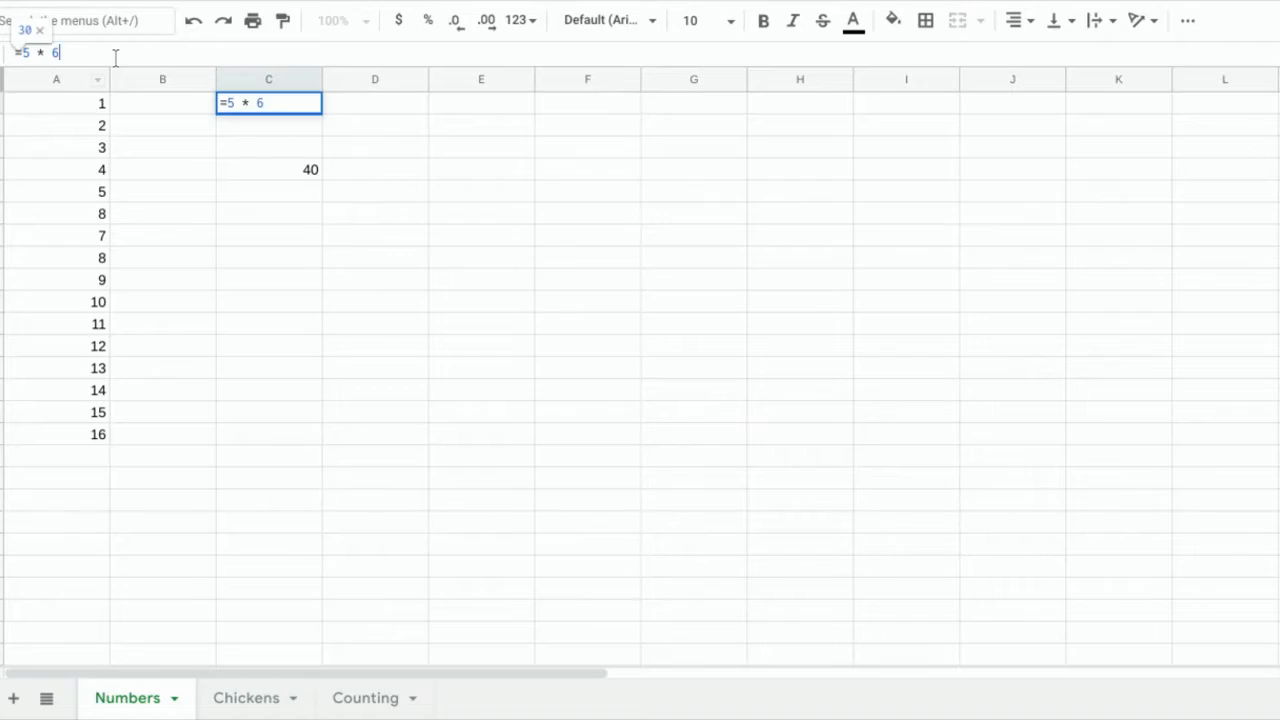
pyautogui.write('8')
pyautogui.press('Return')
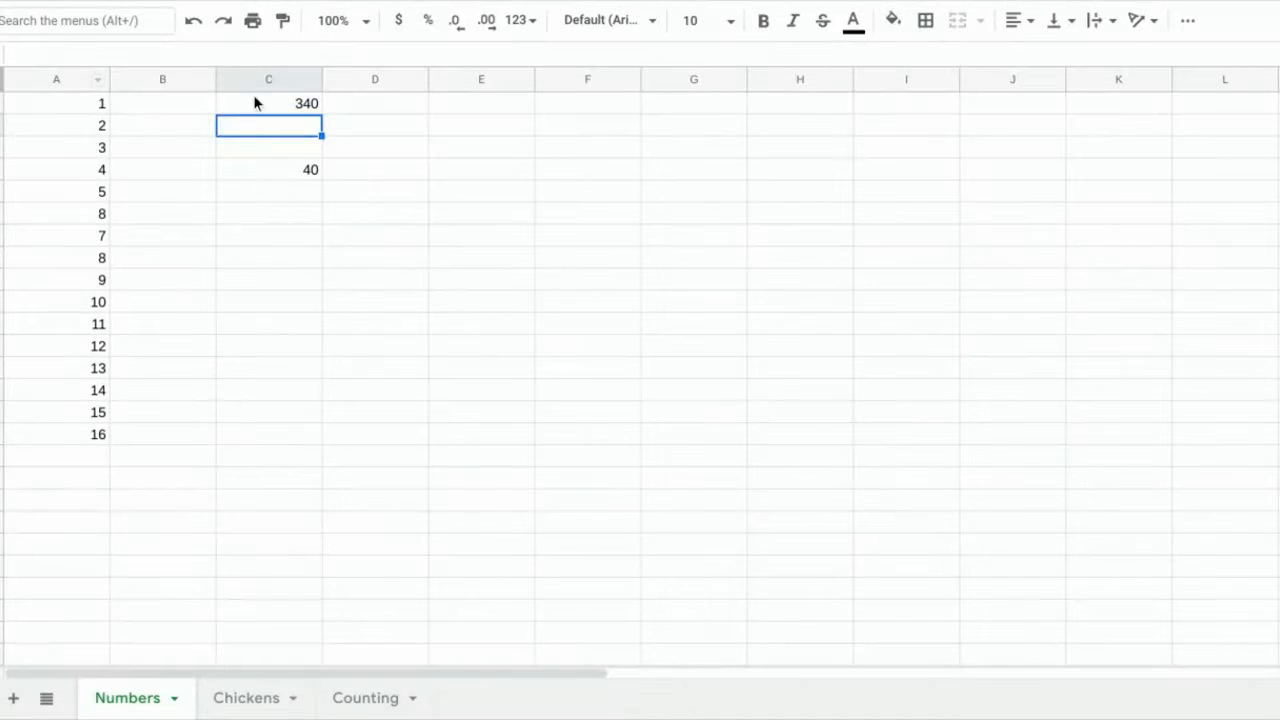
pyautogui.click(253, 97)
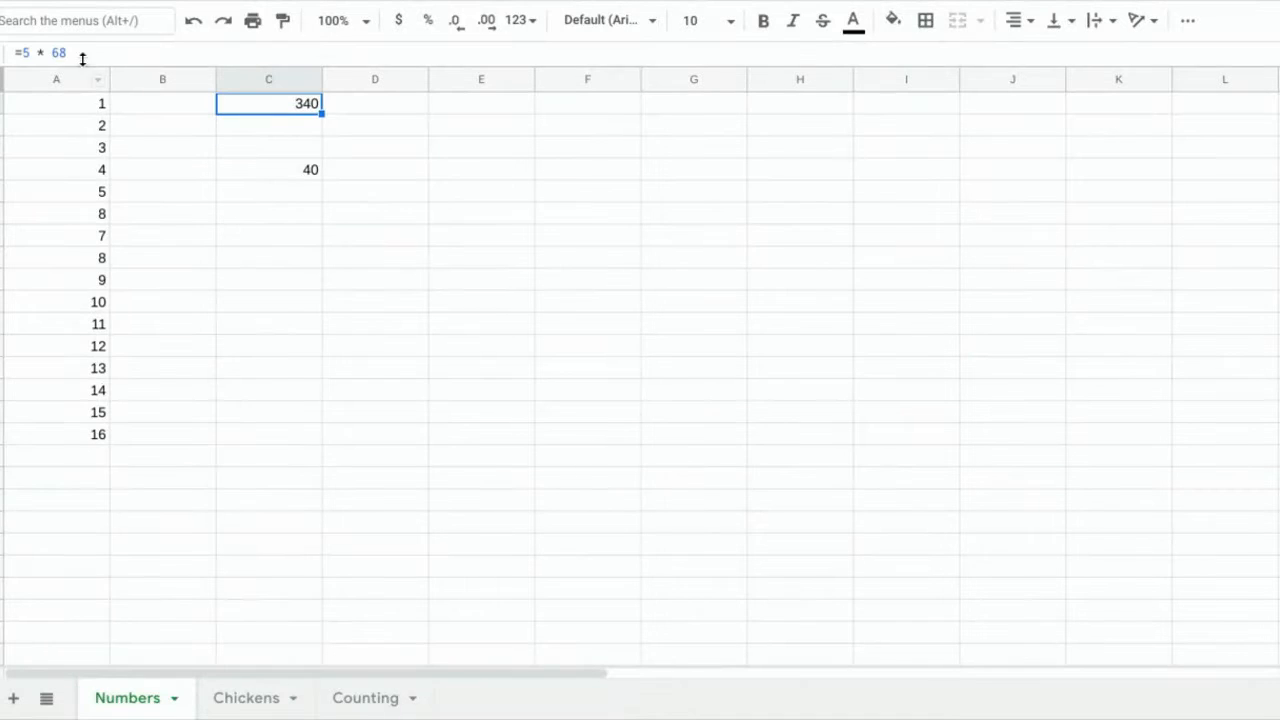
pyautogui.click(58, 56)
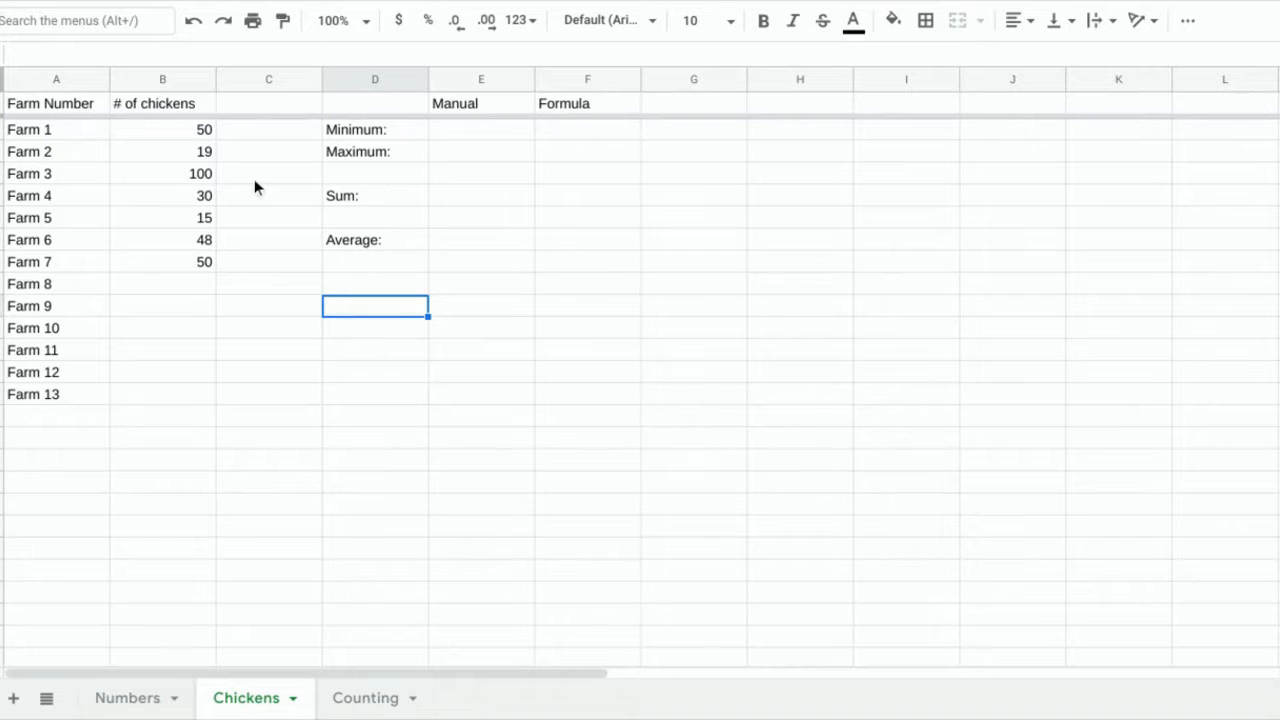
# Enter 15 as the manual Minimum and 100 as the manual Maximum.
pyautogui.click(480, 134)
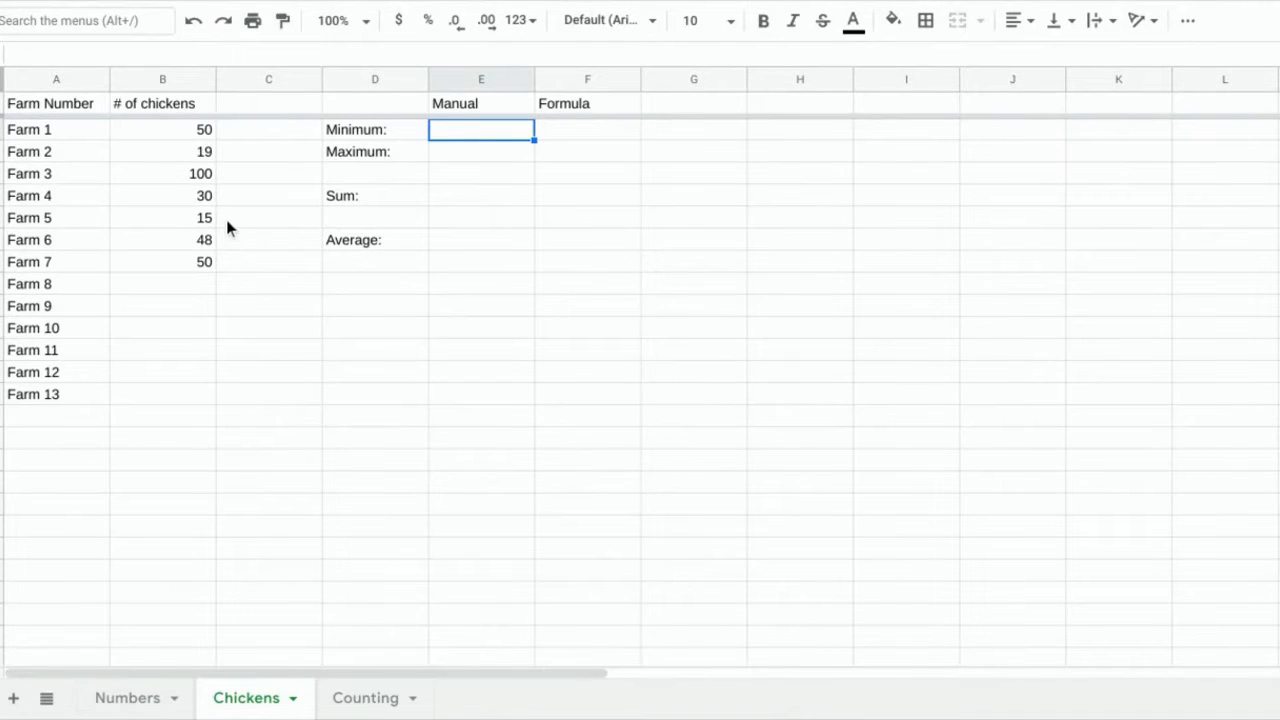
pyautogui.write('15')
pyautogui.click(441, 152)
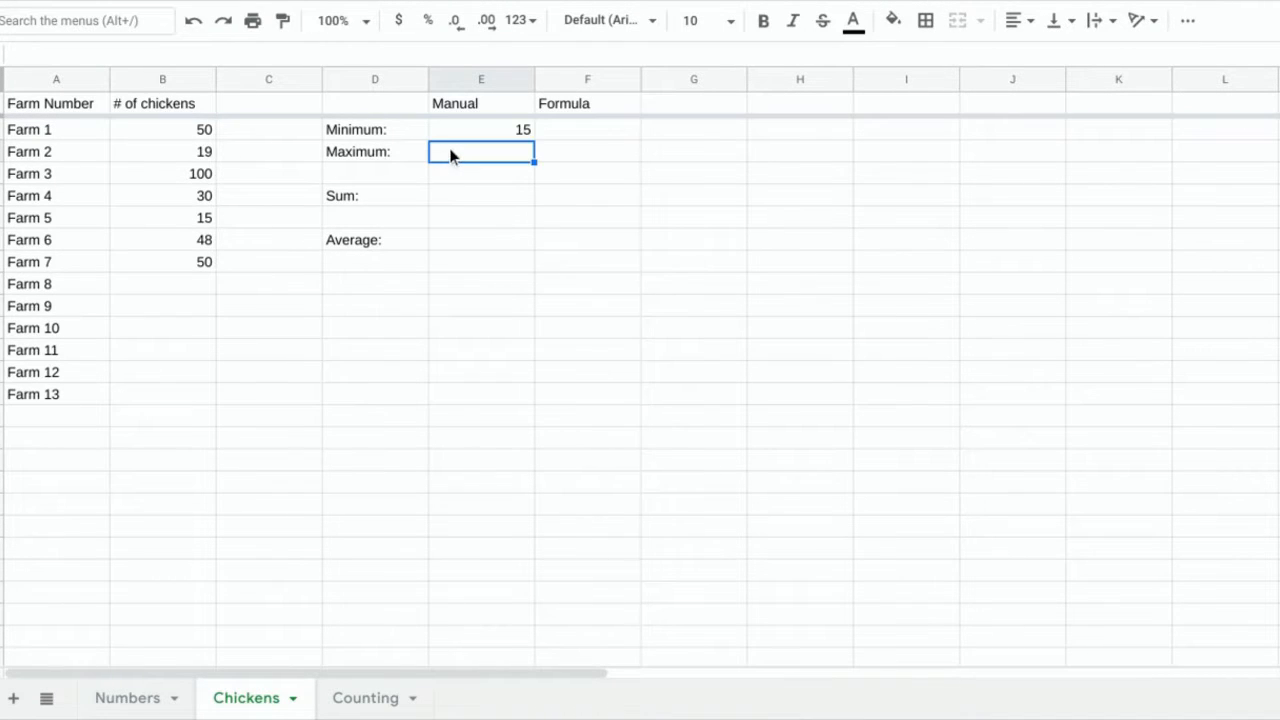
pyautogui.write('100')
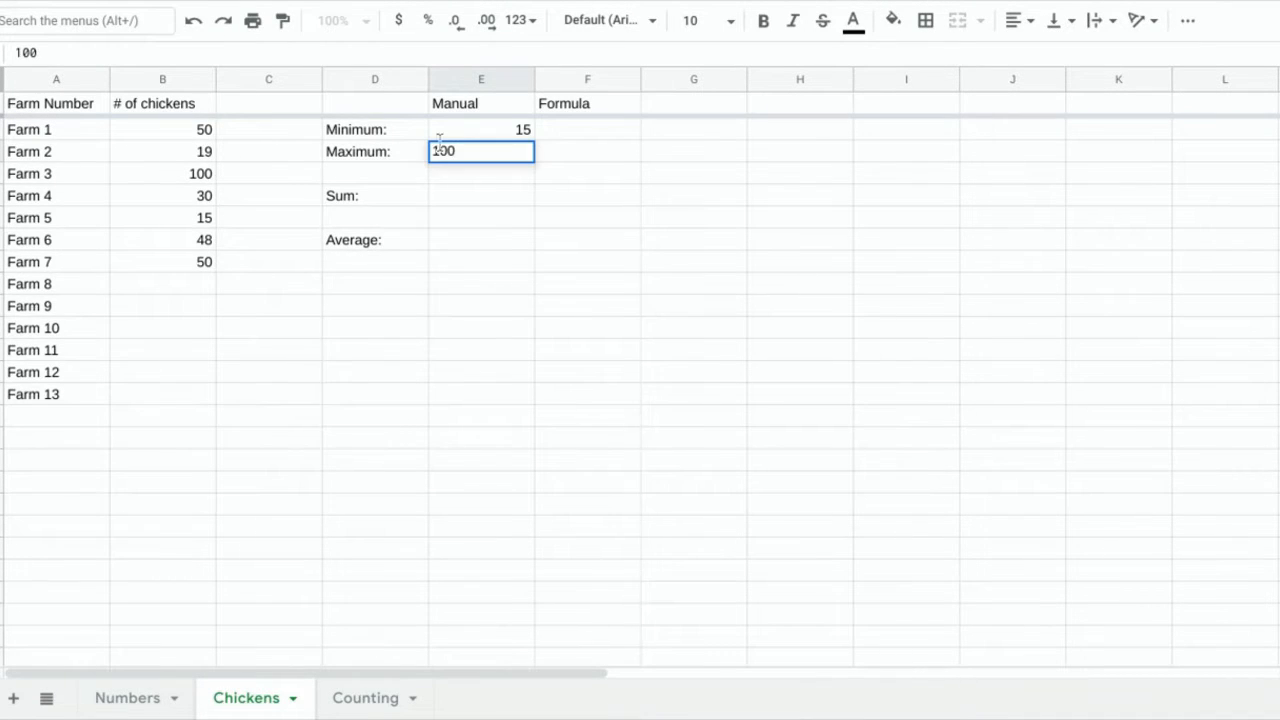
pyautogui.press('Return')
# Give Farm 8 5 chickens and Farm 9 500 chickens, then recheck the manual values.
pyautogui.click(190, 289)
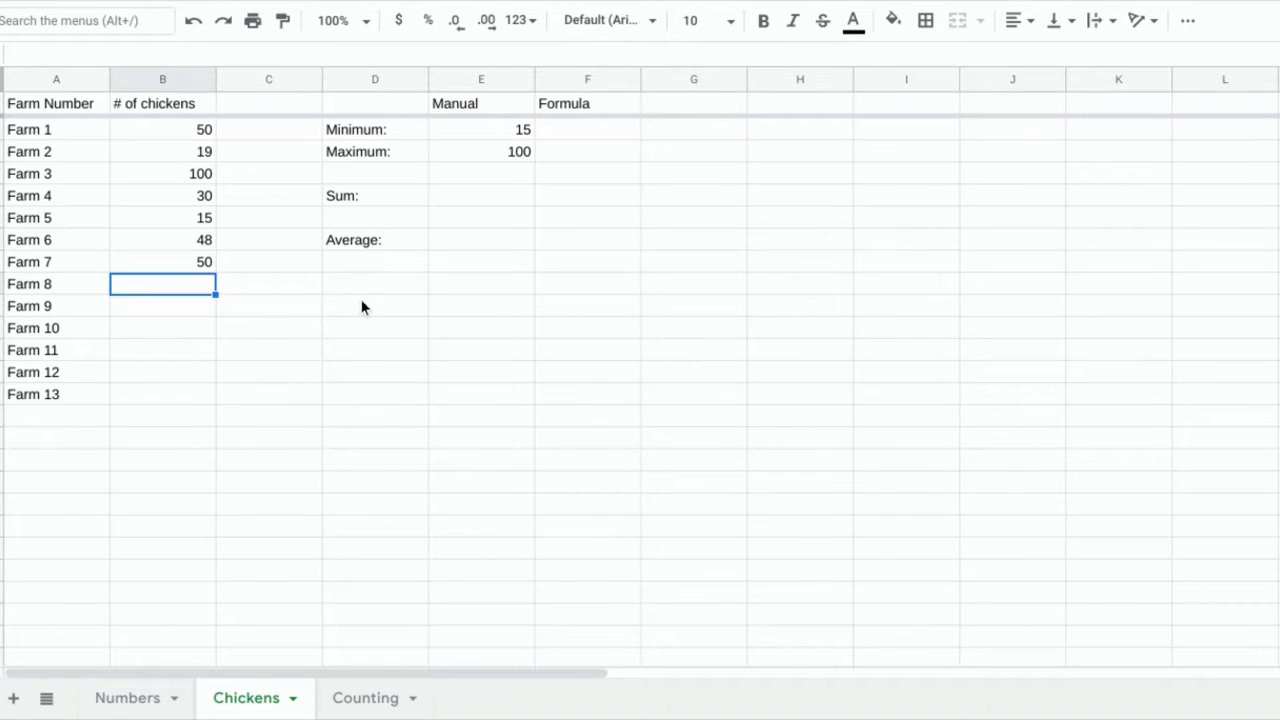
pyautogui.write('5')
pyautogui.press('Return')
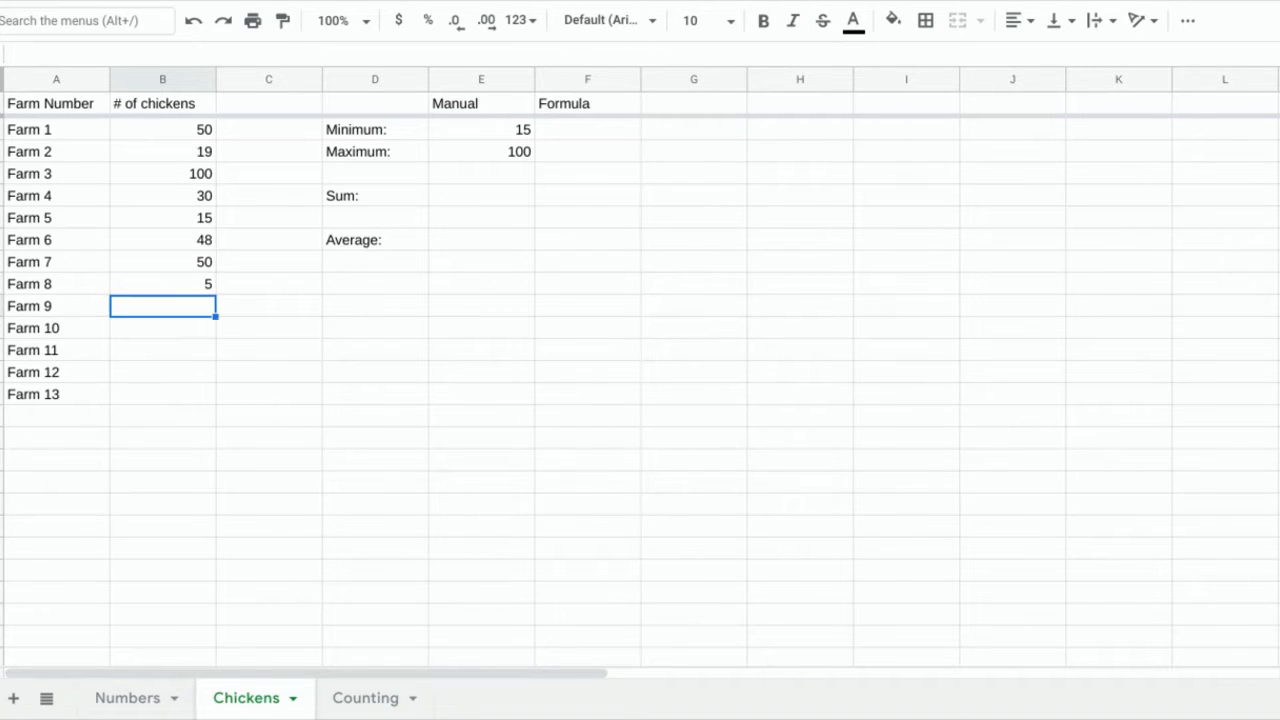
pyautogui.write('500')
pyautogui.press('Return')
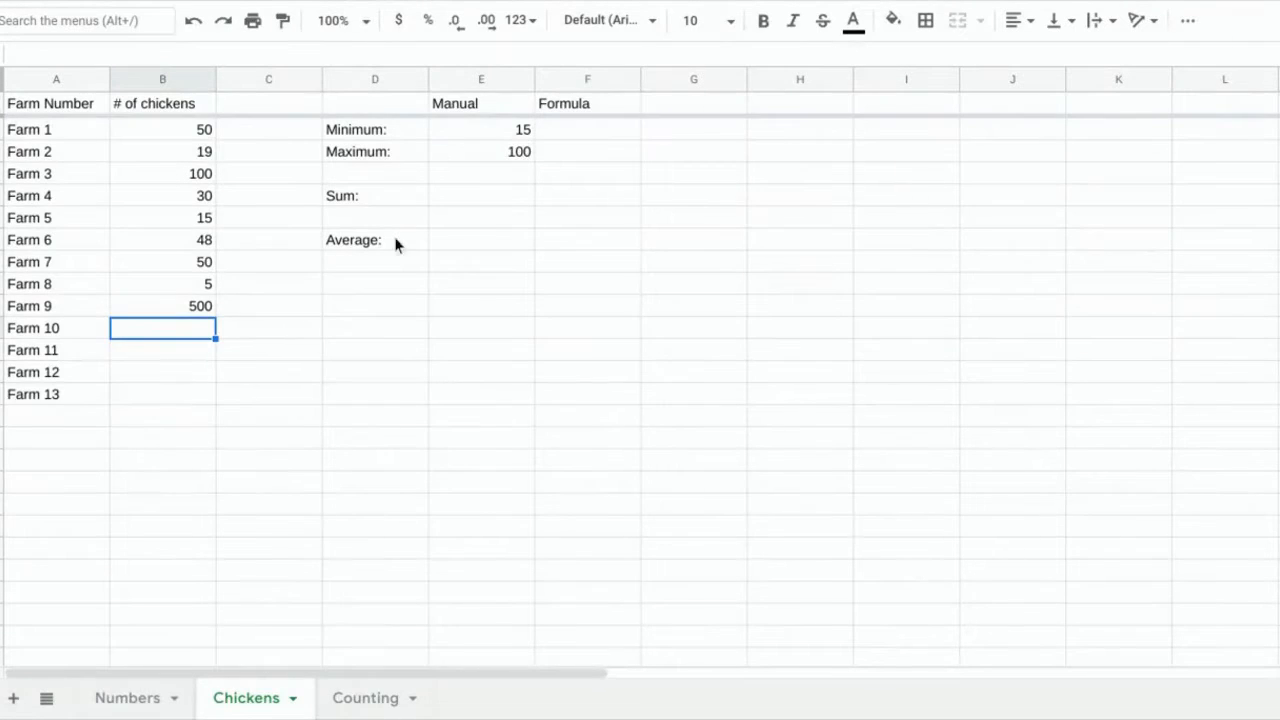
pyautogui.click(481, 136)
pyautogui.click(493, 156)
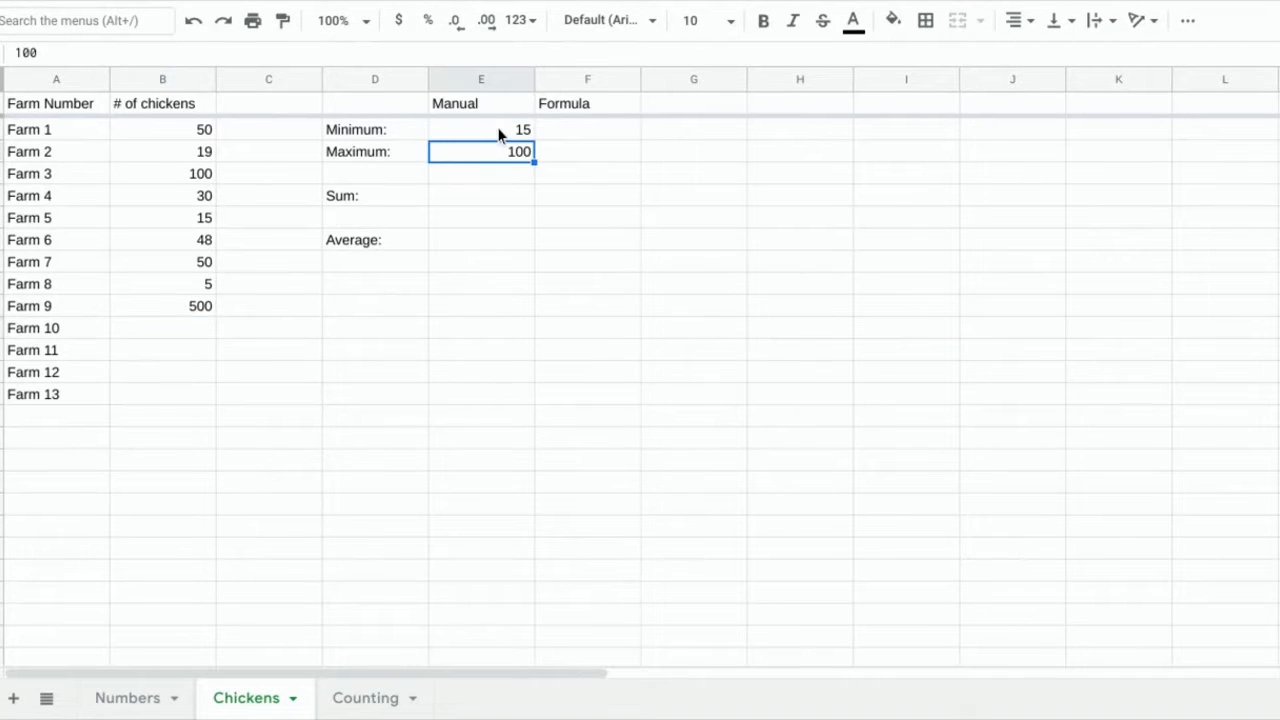
pyautogui.click(572, 135)
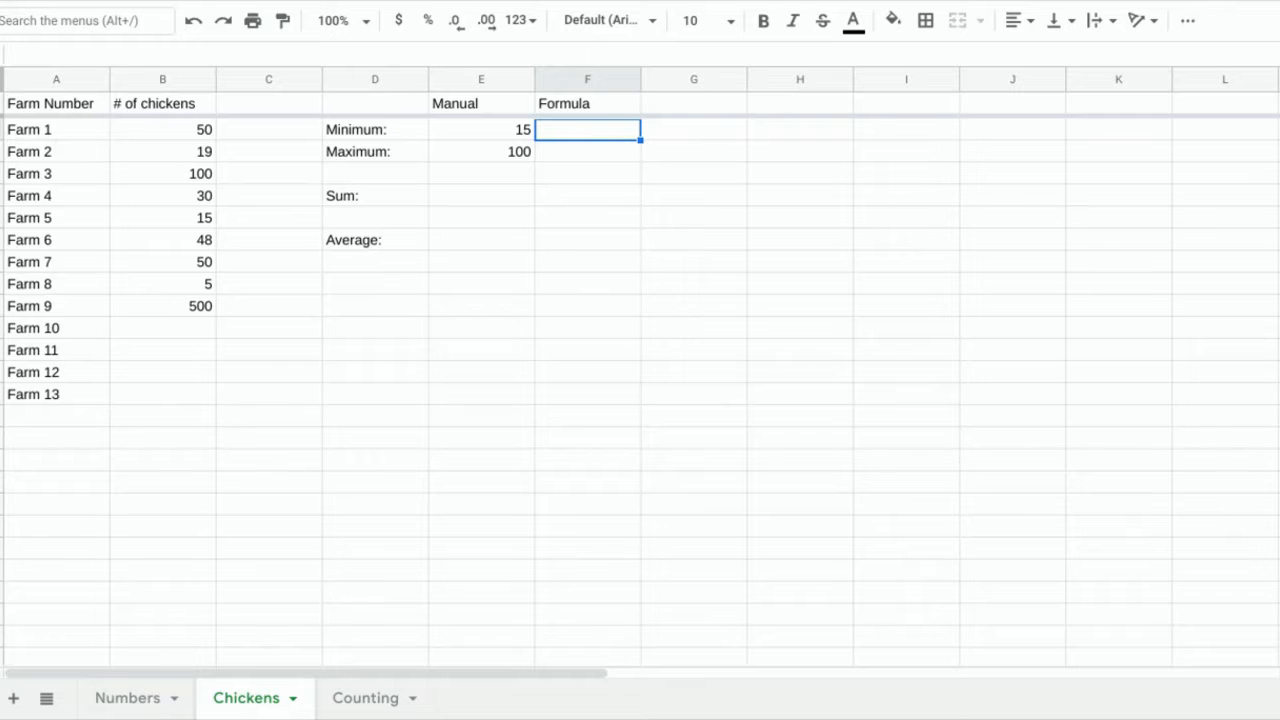
pyautogui.click(1190, 21)
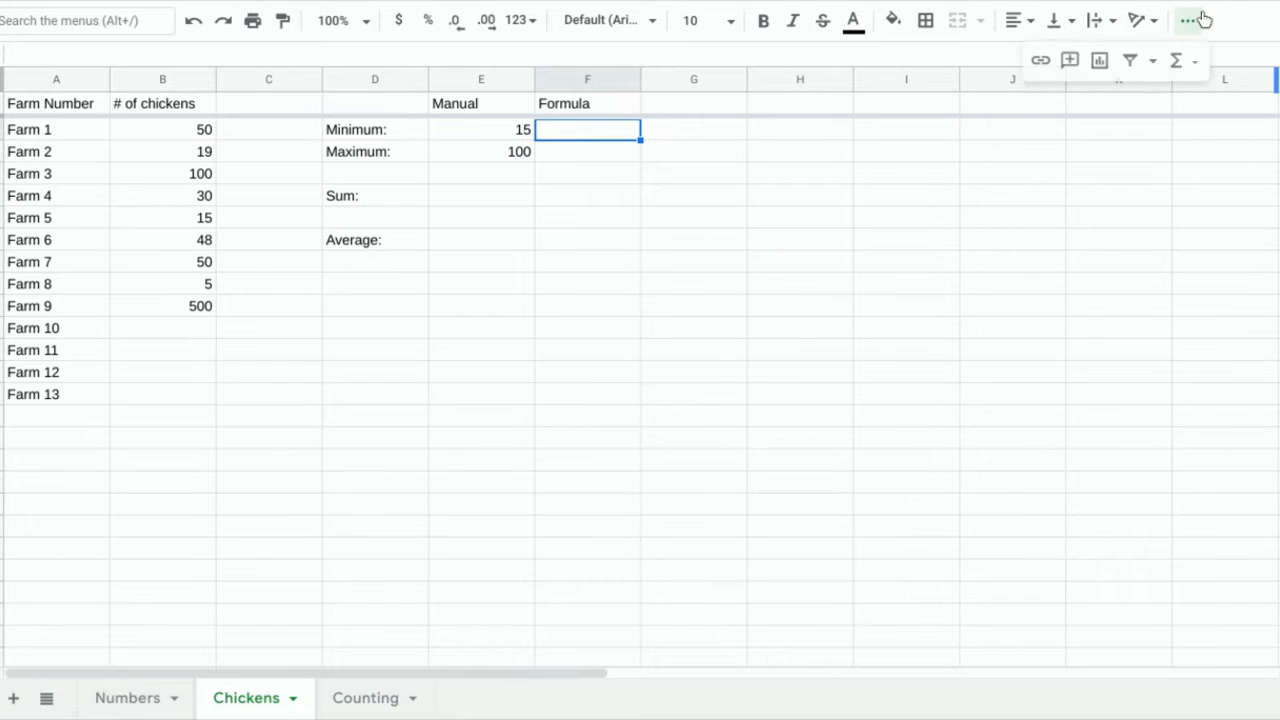
pyautogui.click(1176, 60)
pyautogui.moveTo(1096, 297)
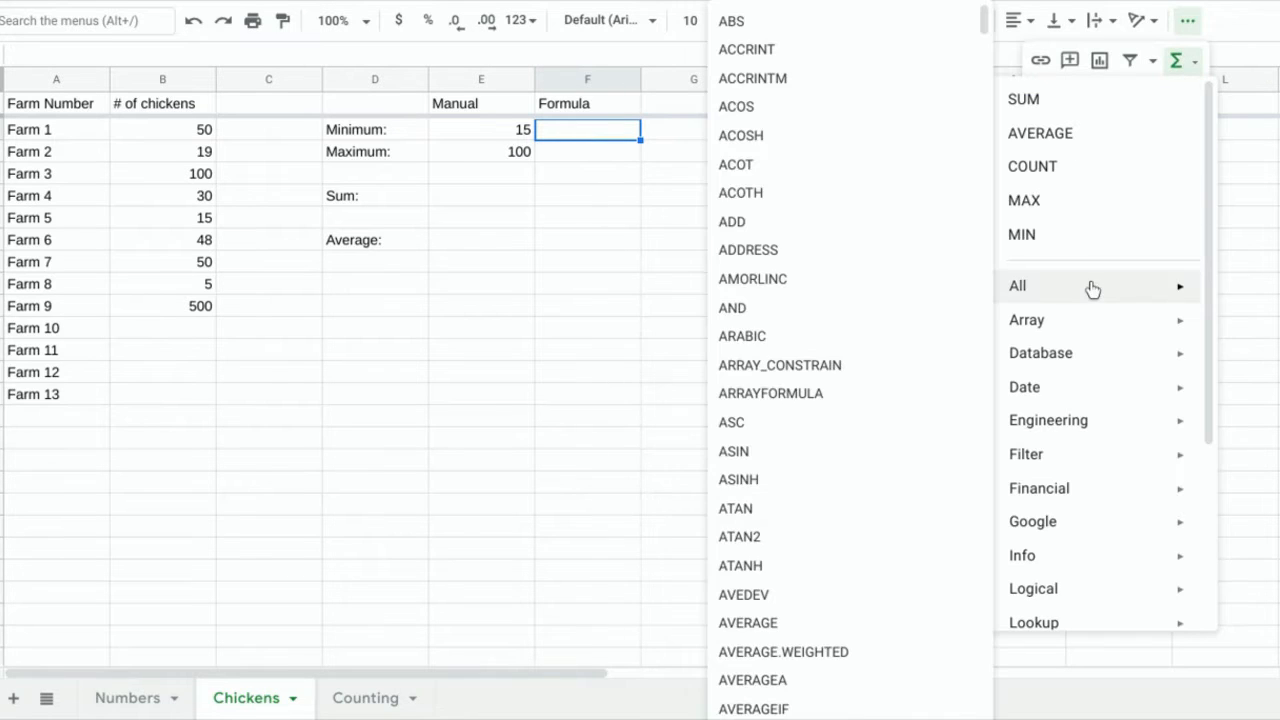
pyautogui.scroll(-3, 822, 152)
pyautogui.scroll(-20, 822, 152)
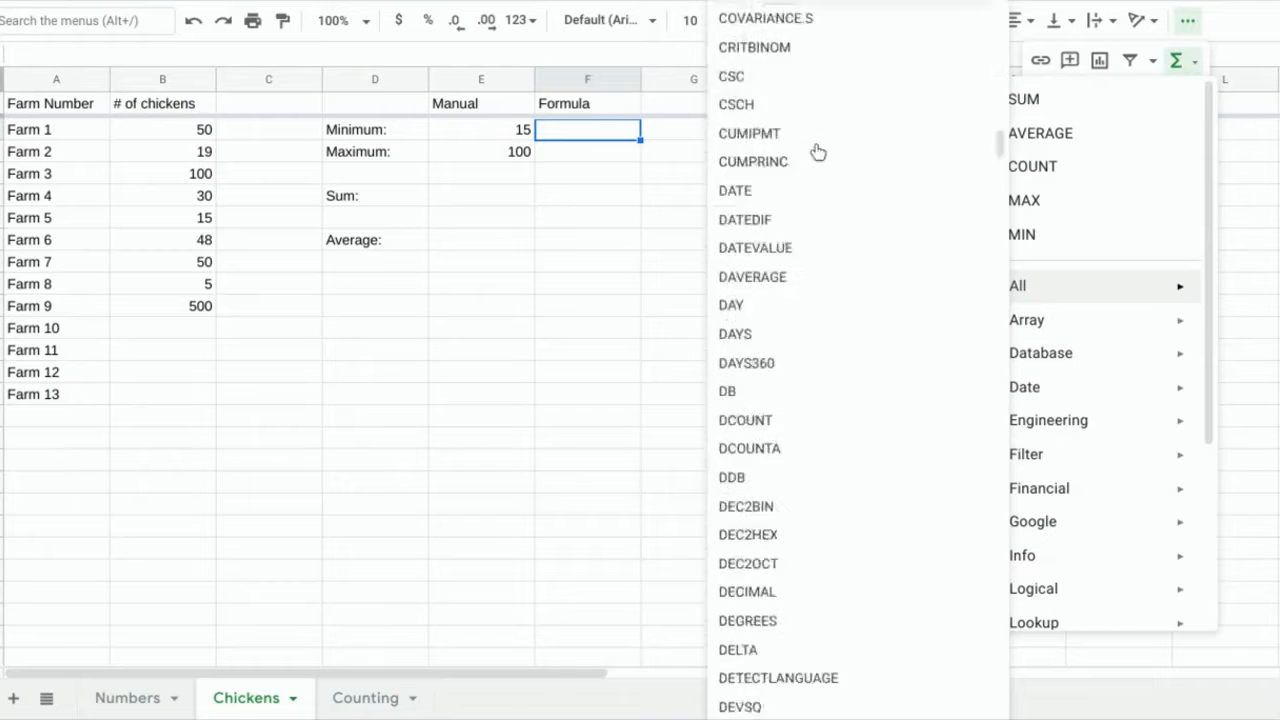
pyautogui.scroll(-10, 809, 169)
pyautogui.scroll(20, 806, 169)
pyautogui.click(578, 151)
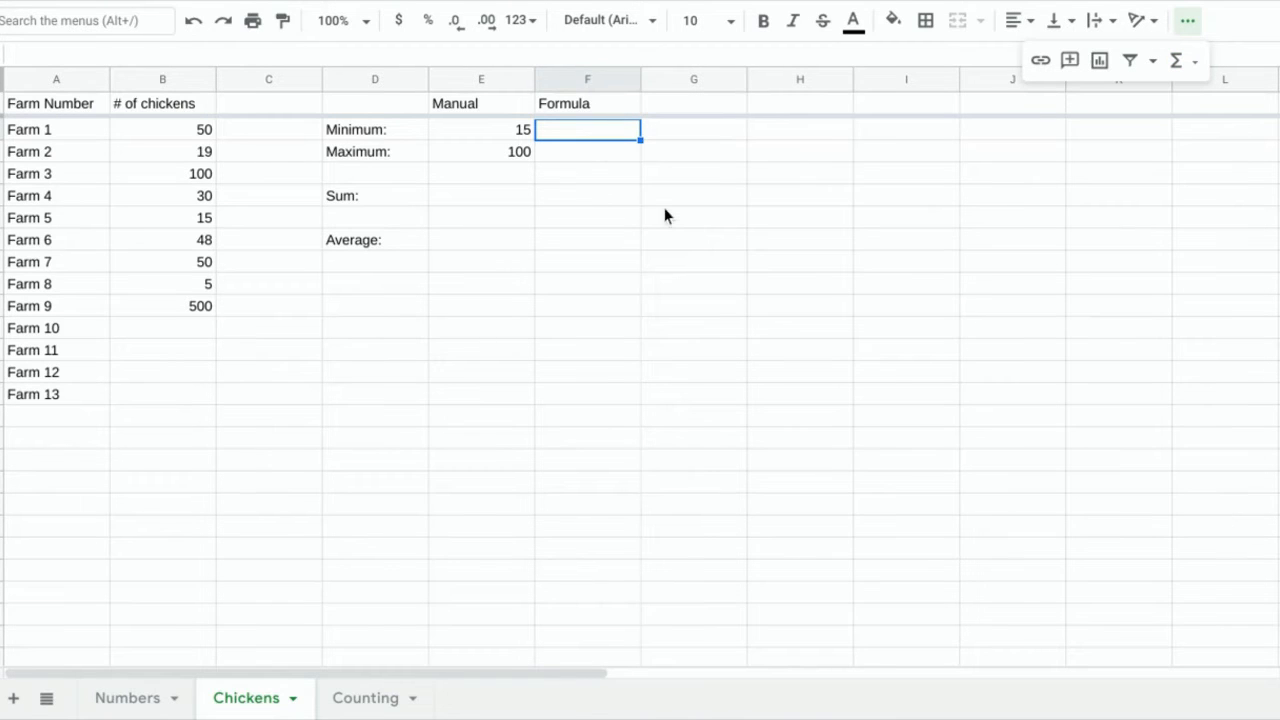
# Enter =min(B2:B14) in F2, then clear Farm 8's count so the minimum reads 15.
pyautogui.write('=')
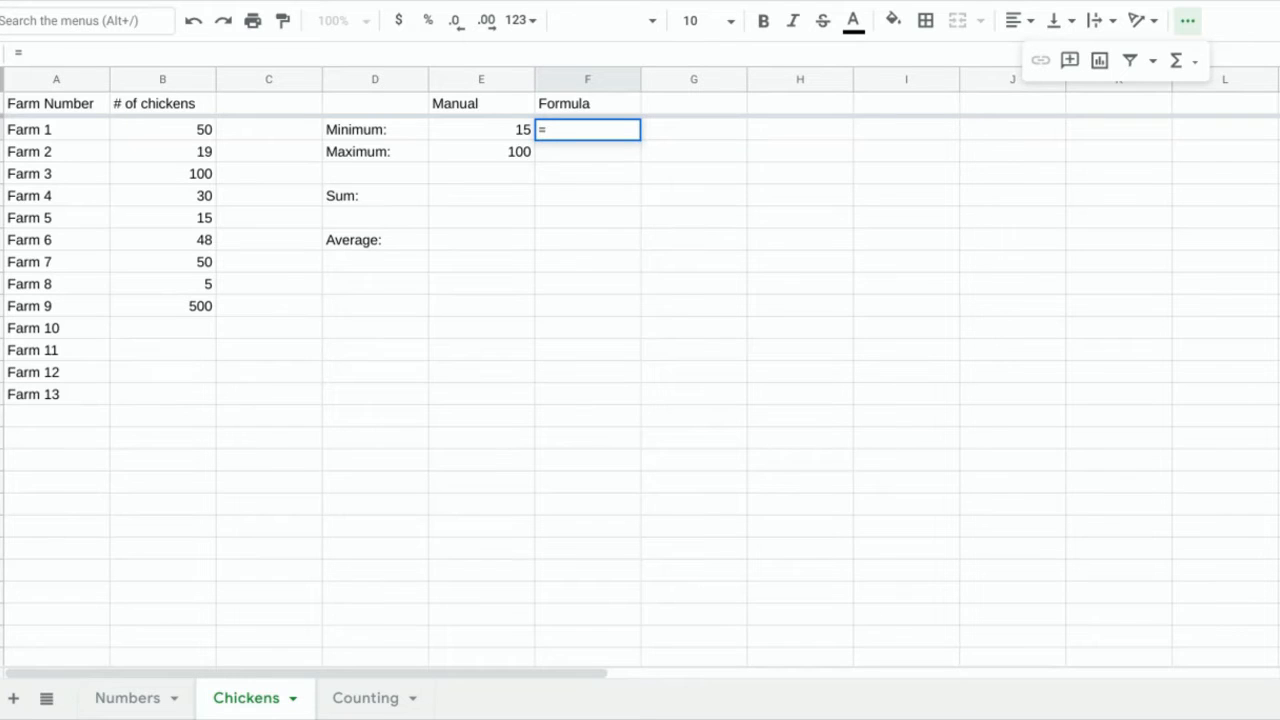
pyautogui.write('min(')
pyautogui.moveTo(193, 133); pyautogui.dragTo(188, 401)
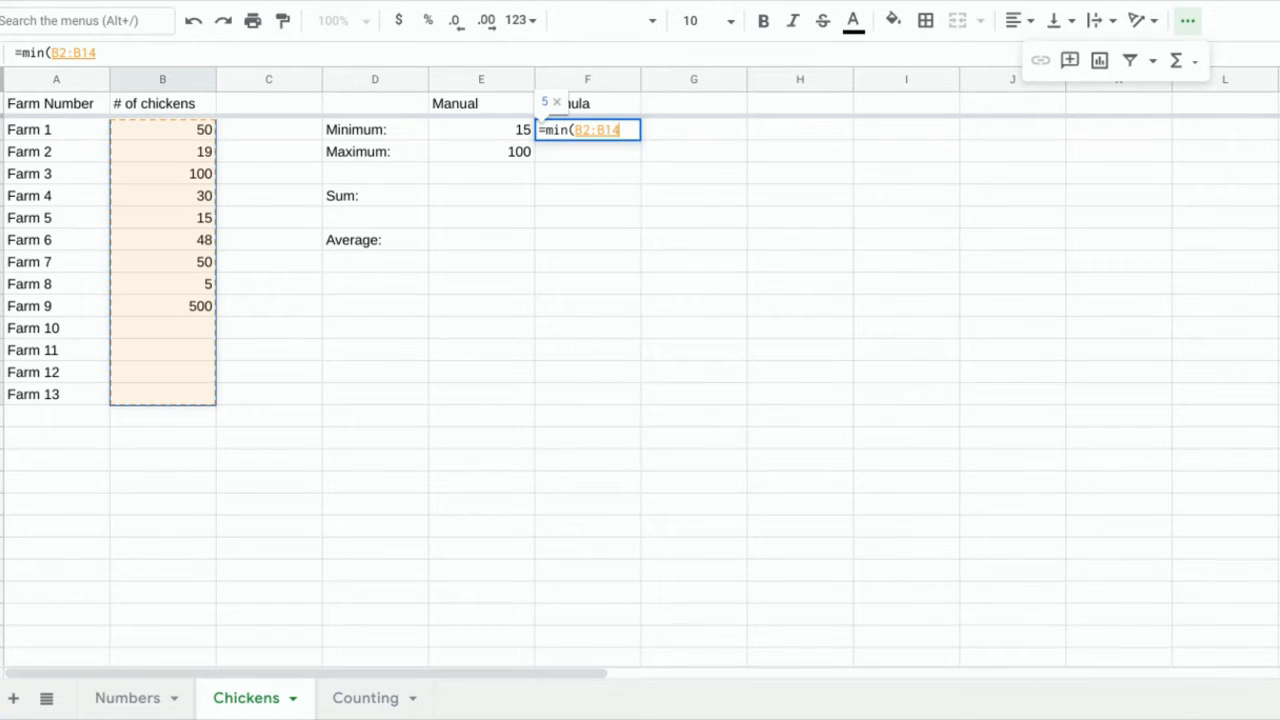
pyautogui.press('Return')
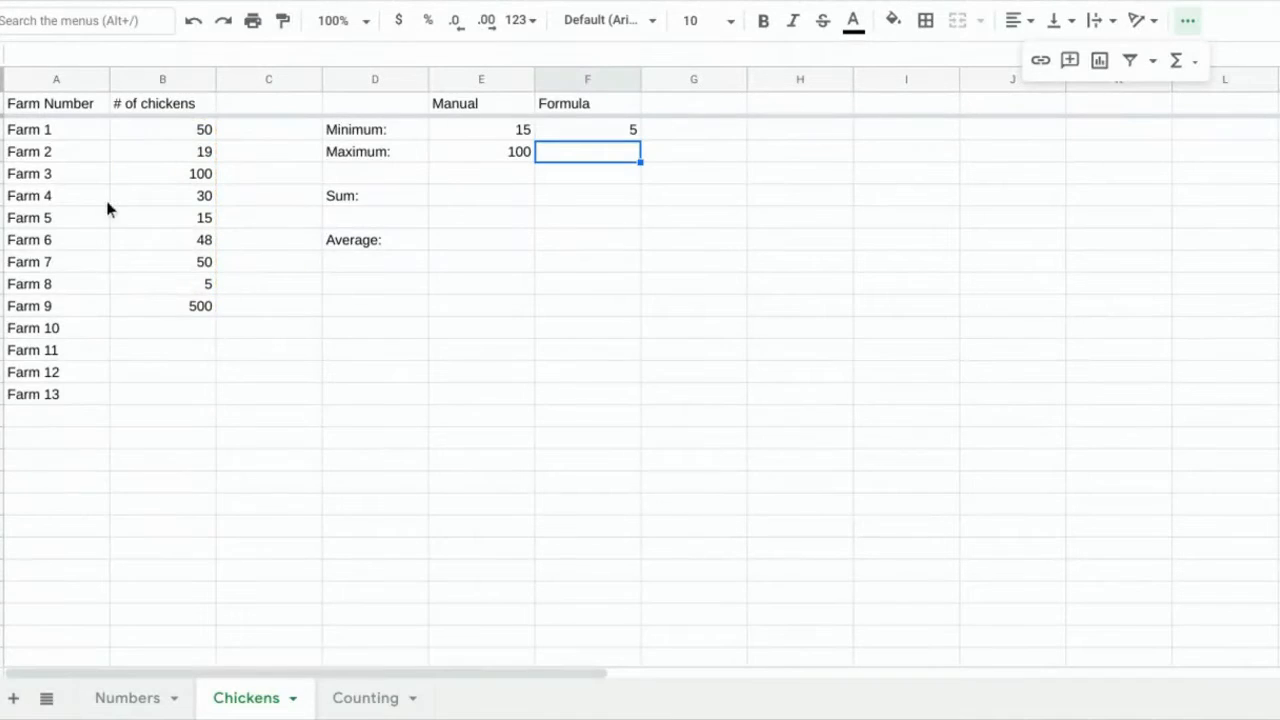
pyautogui.click(203, 287)
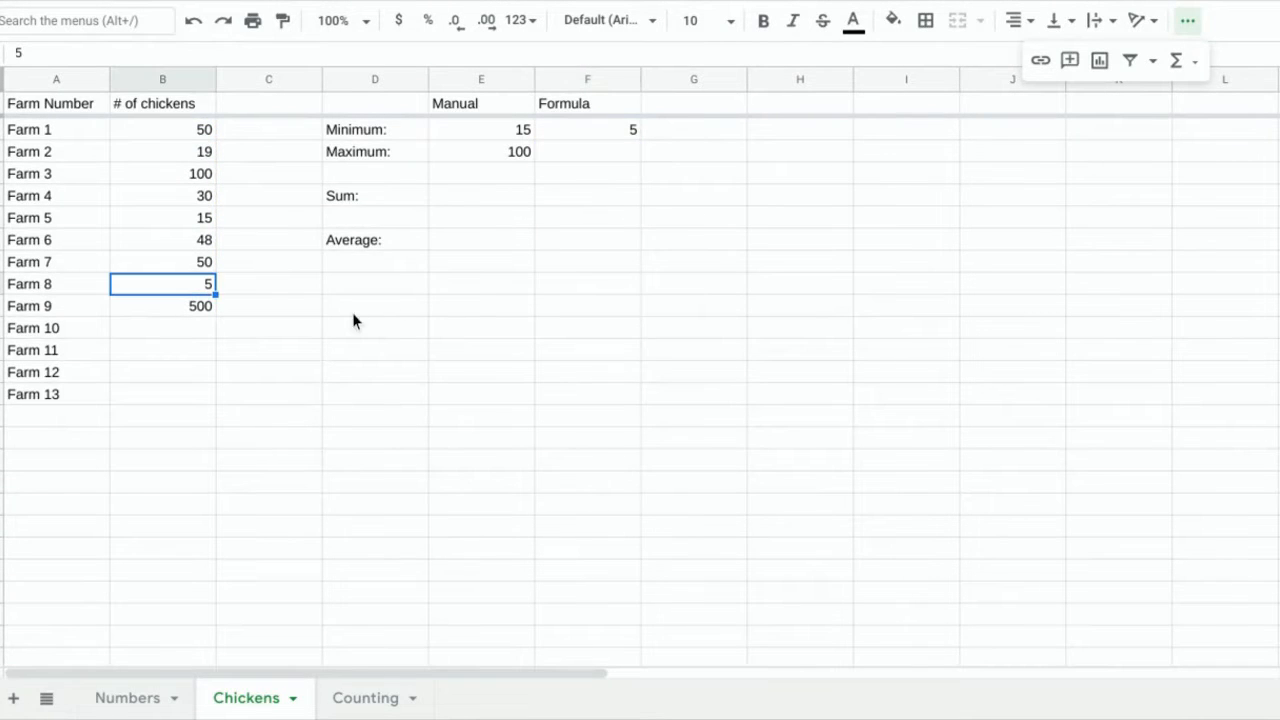
pyautogui.press('Delete')
pyautogui.click(590, 131)
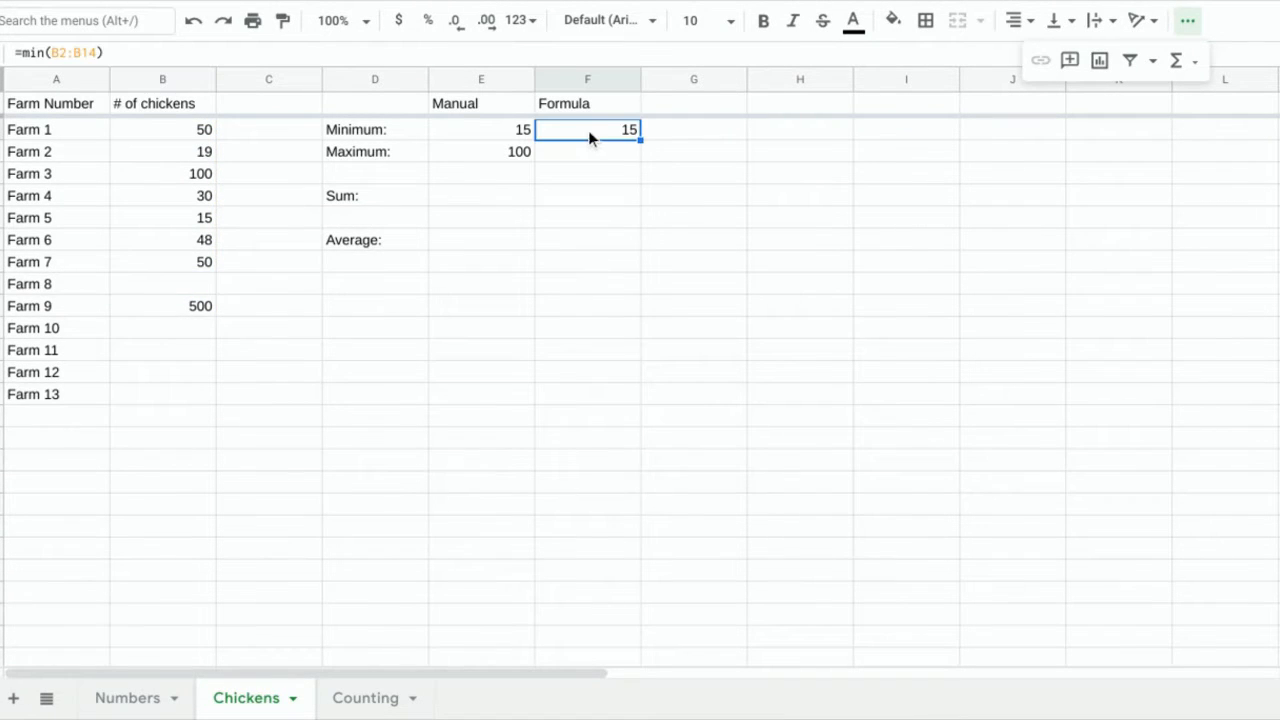
pyautogui.click(196, 222)
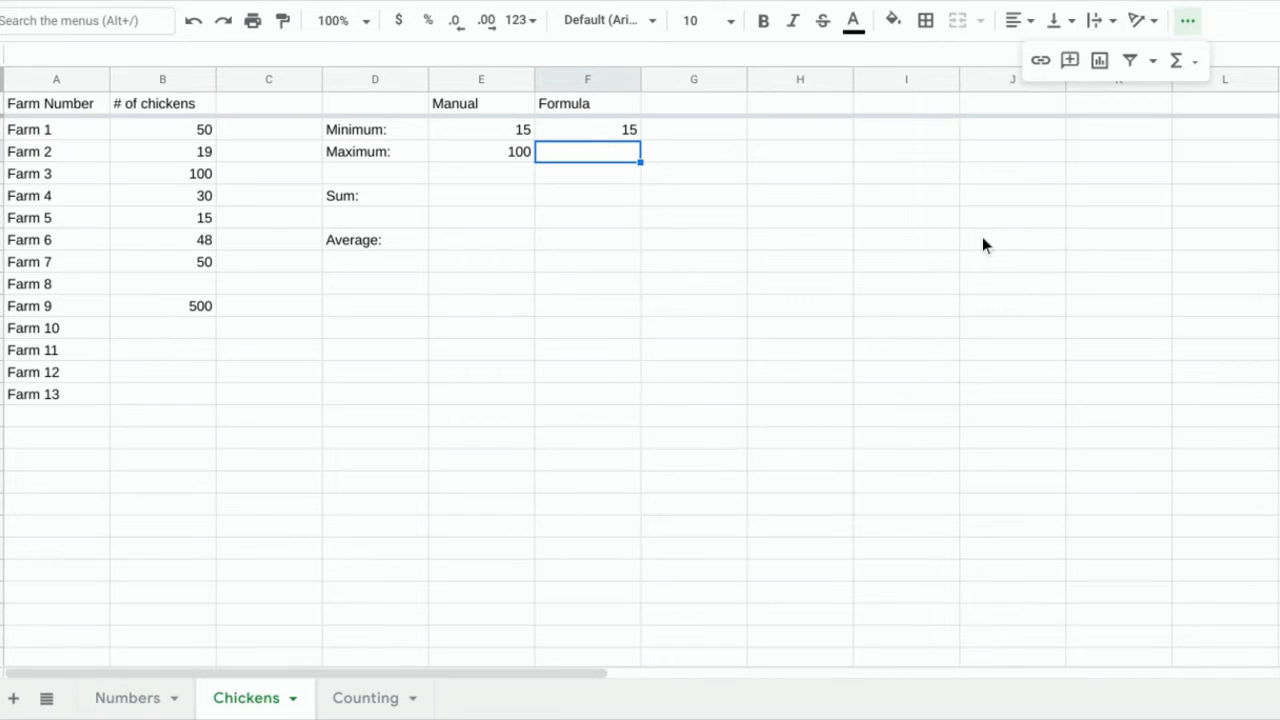
# Enter =max(B2:B14) in F3 for the Maximum row.
pyautogui.write('=max(')
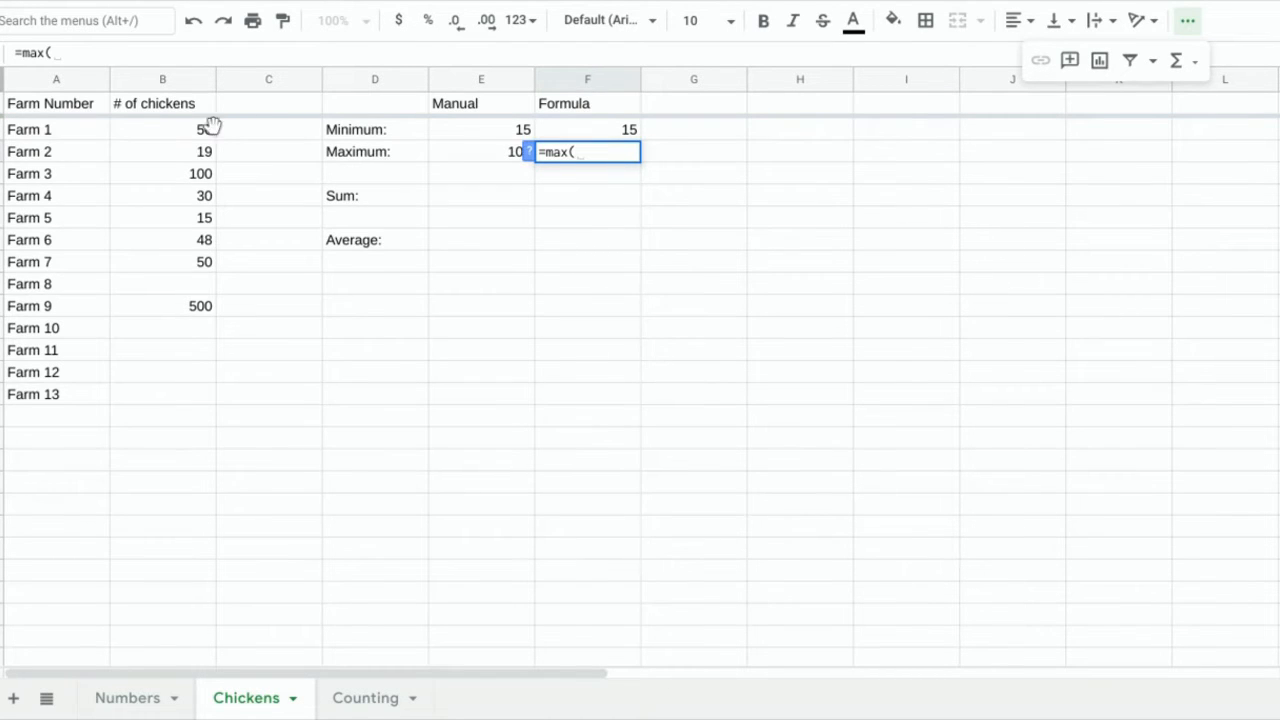
pyautogui.moveTo(205, 129); pyautogui.dragTo(197, 400)
pyautogui.write(')')
pyautogui.press('Return')
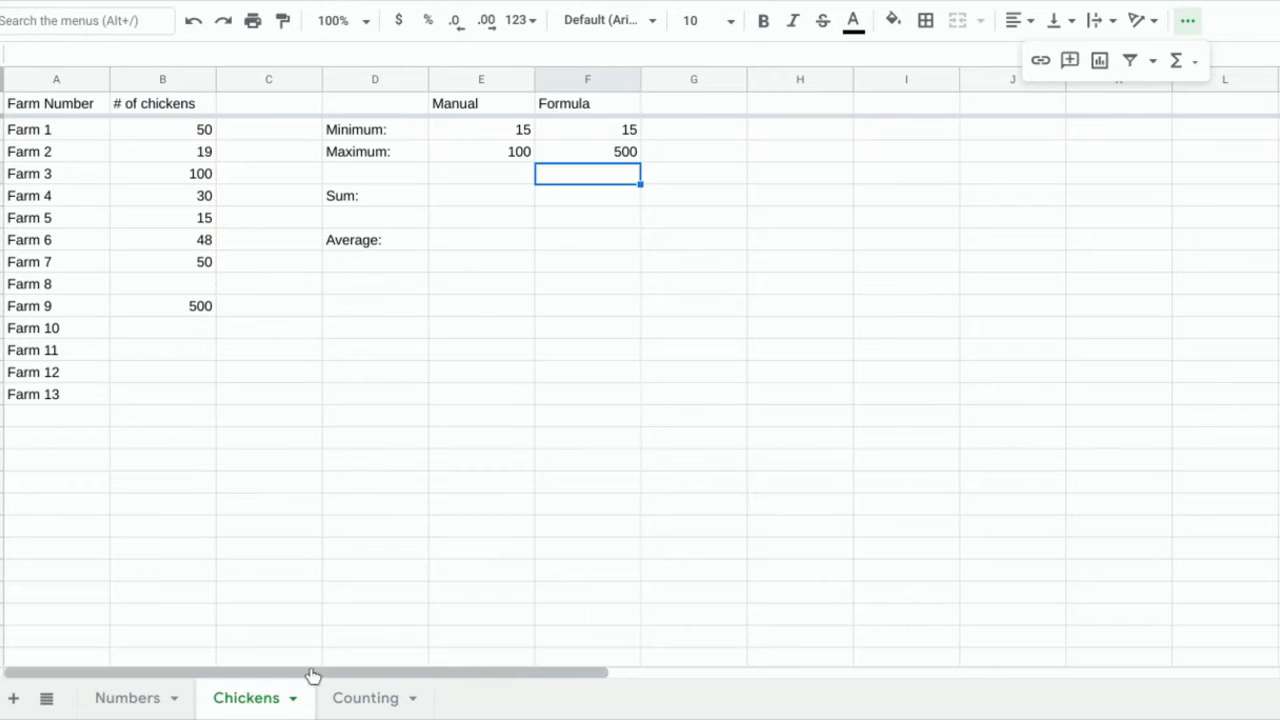
# Test the maximum by setting Farm 9 to 120, then clear it so Maximum shows 100.
pyautogui.click(189, 306)
pyautogui.press('Delete')
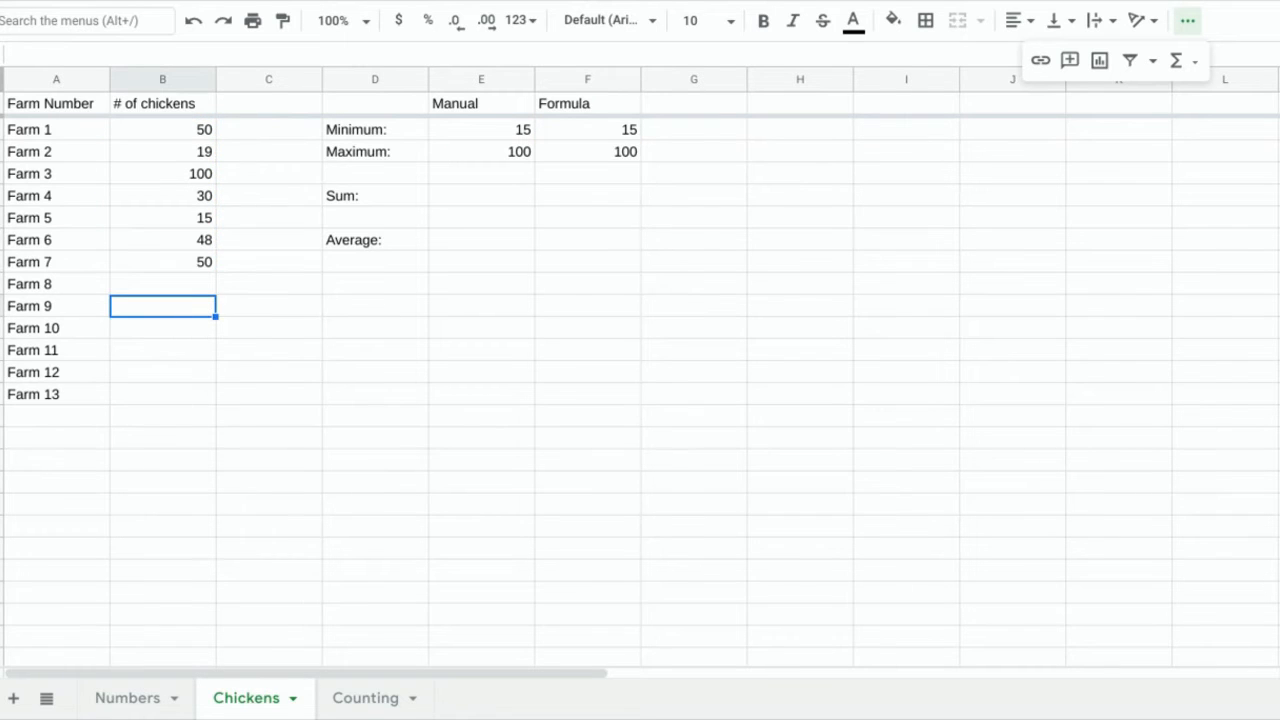
pyautogui.write('120')
pyautogui.press('Return')
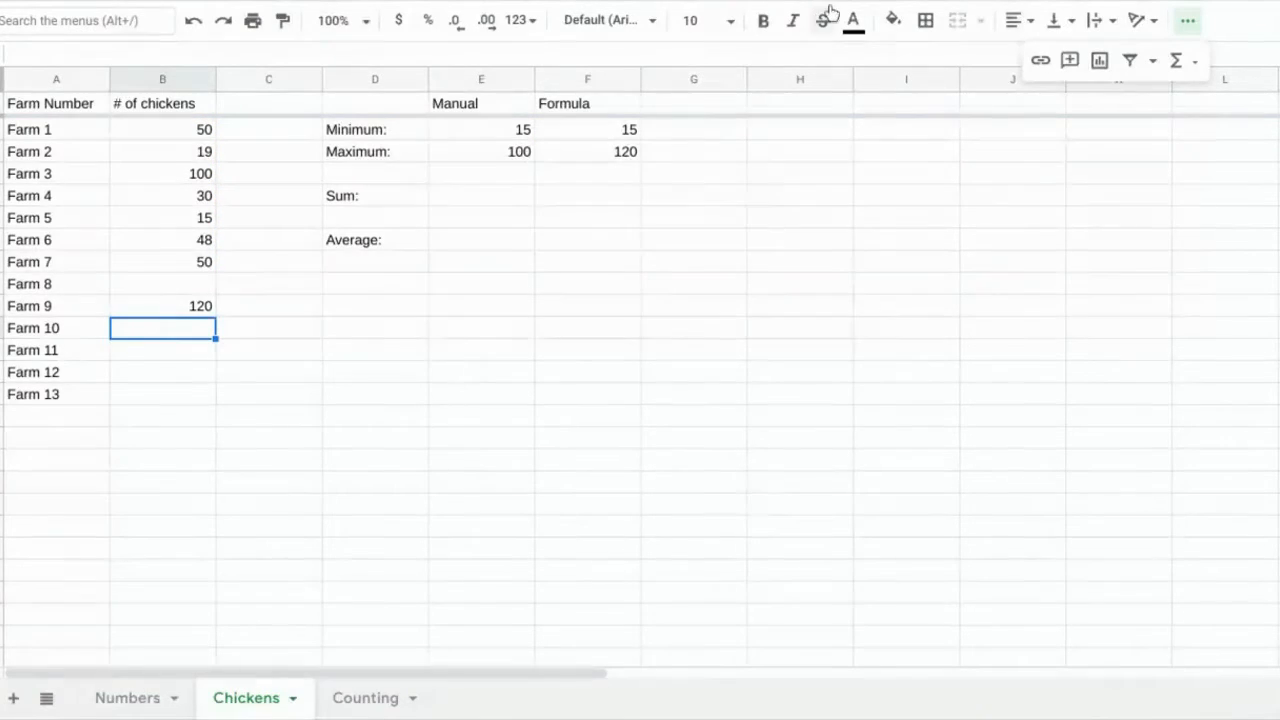
pyautogui.press('Up')
pyautogui.press('Delete')
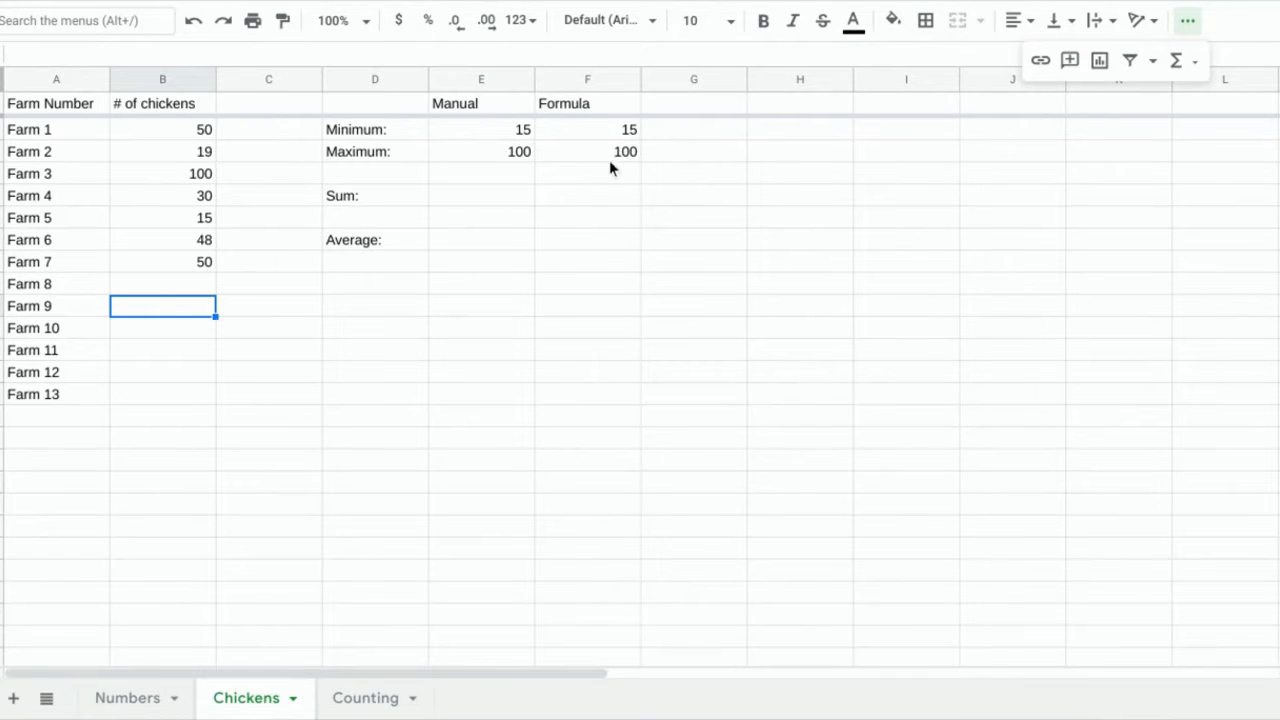
pyautogui.click(492, 202)
pyautogui.click(477, 249)
pyautogui.click(517, 200)
pyautogui.click(497, 249)
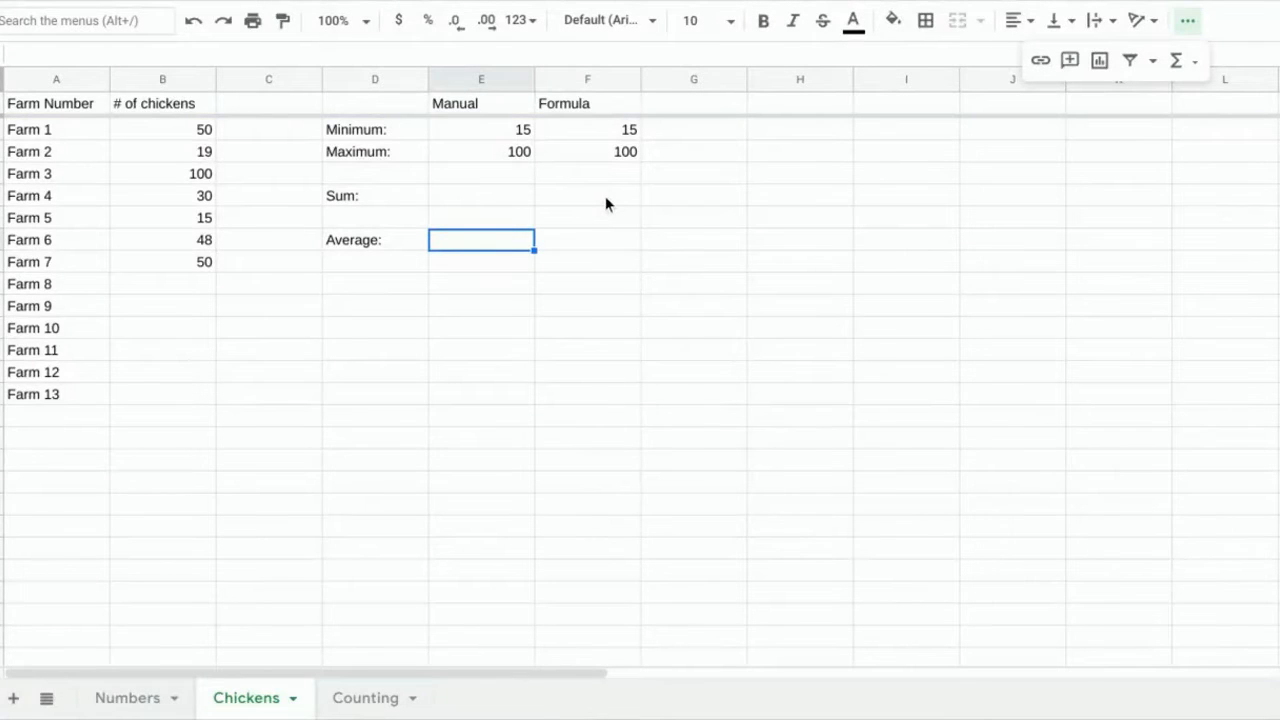
pyautogui.click(557, 200)
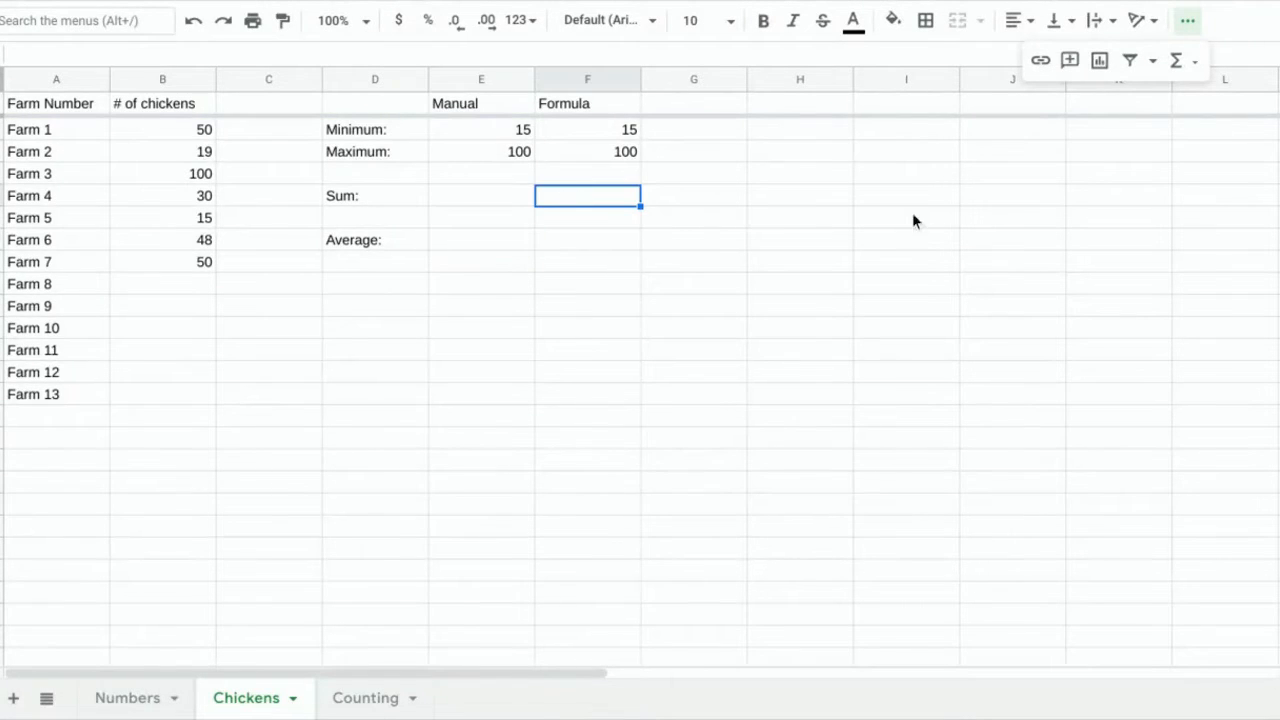
# Enter =sum(B2:B14) in F4 to total the chicken counts.
pyautogui.write('=sum(')
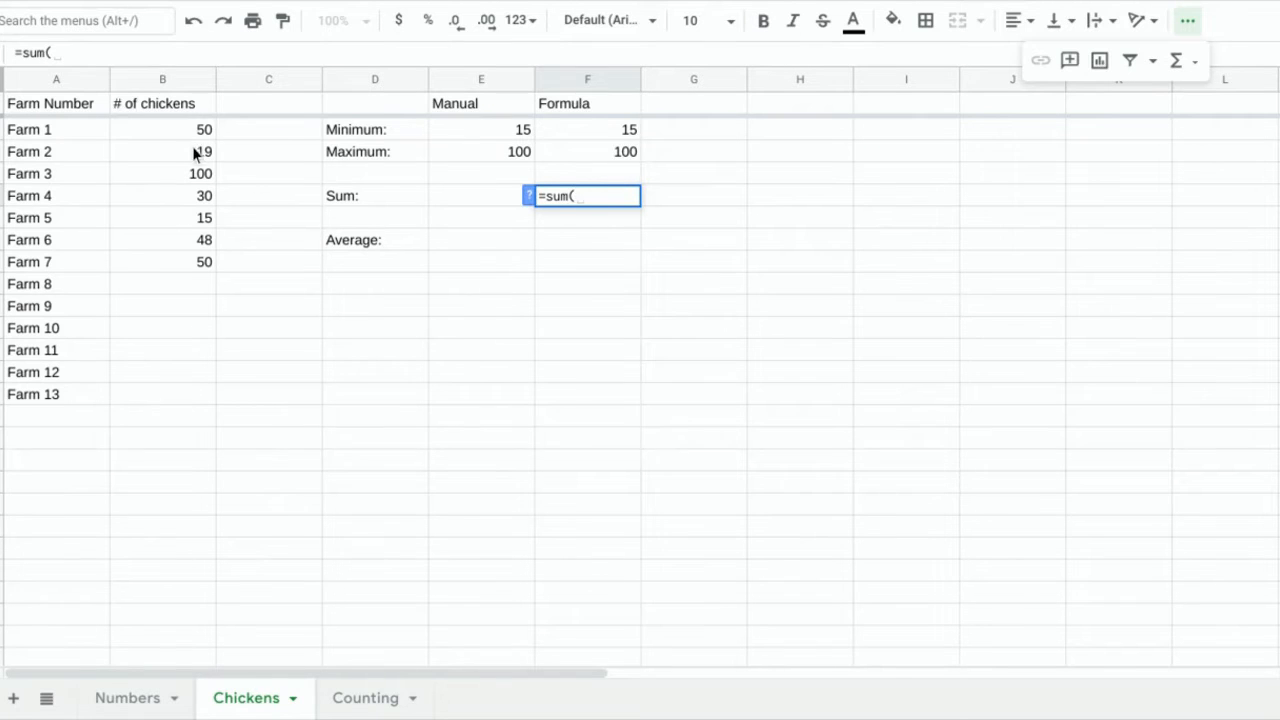
pyautogui.moveTo(190, 130); pyautogui.dragTo(190, 398)
pyautogui.write(')')
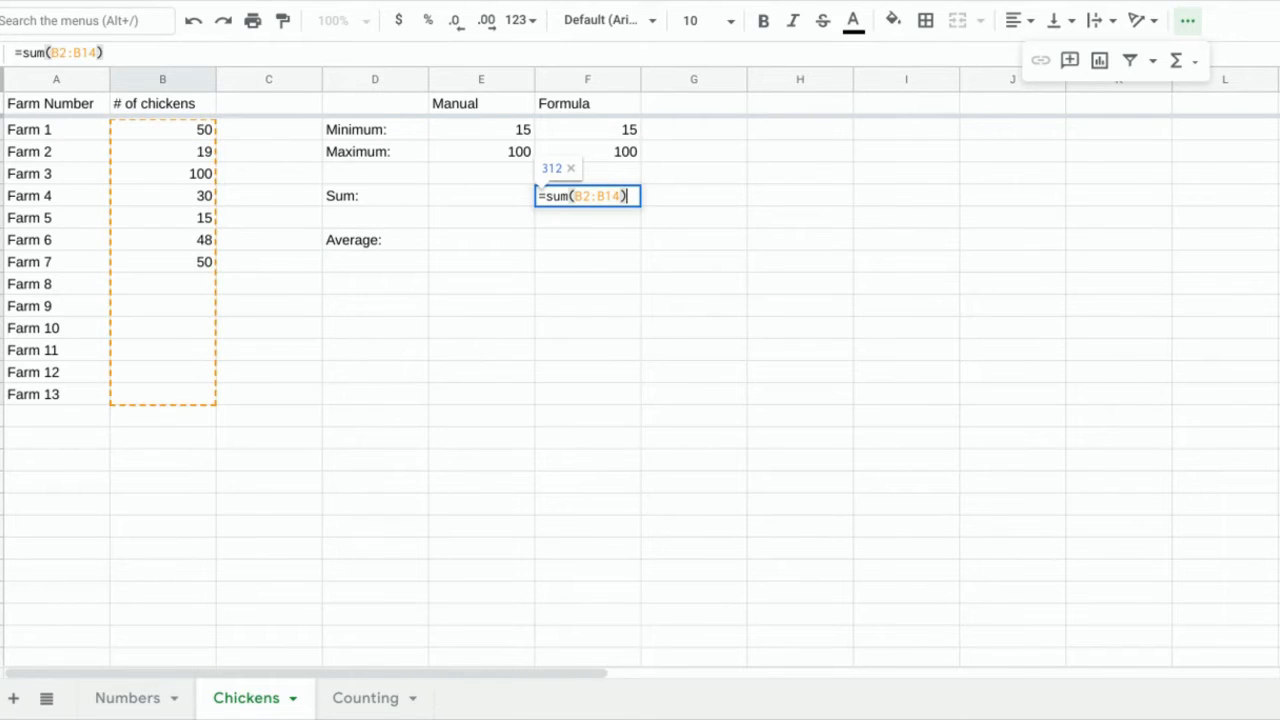
pyautogui.press('Return')
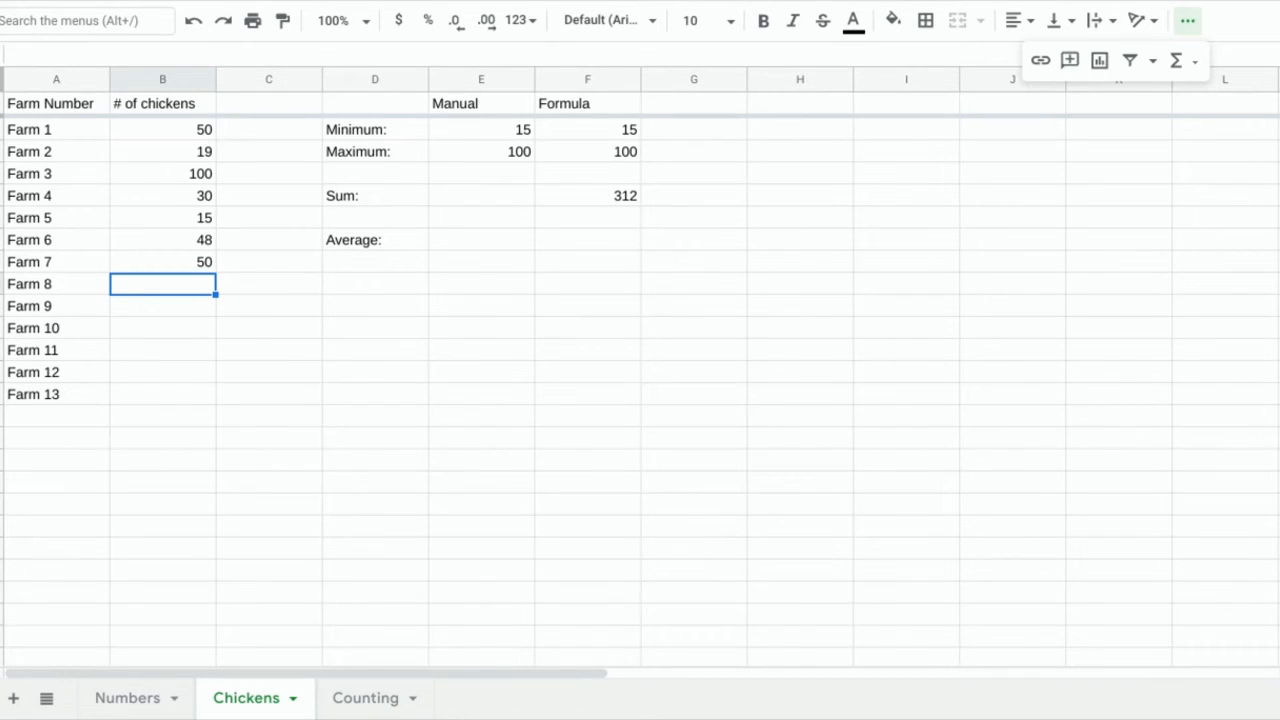
# Enter 50, 38 and 0 chickens for Farms 8, 9 and 10.
pyautogui.write('50')
pyautogui.press('Return')
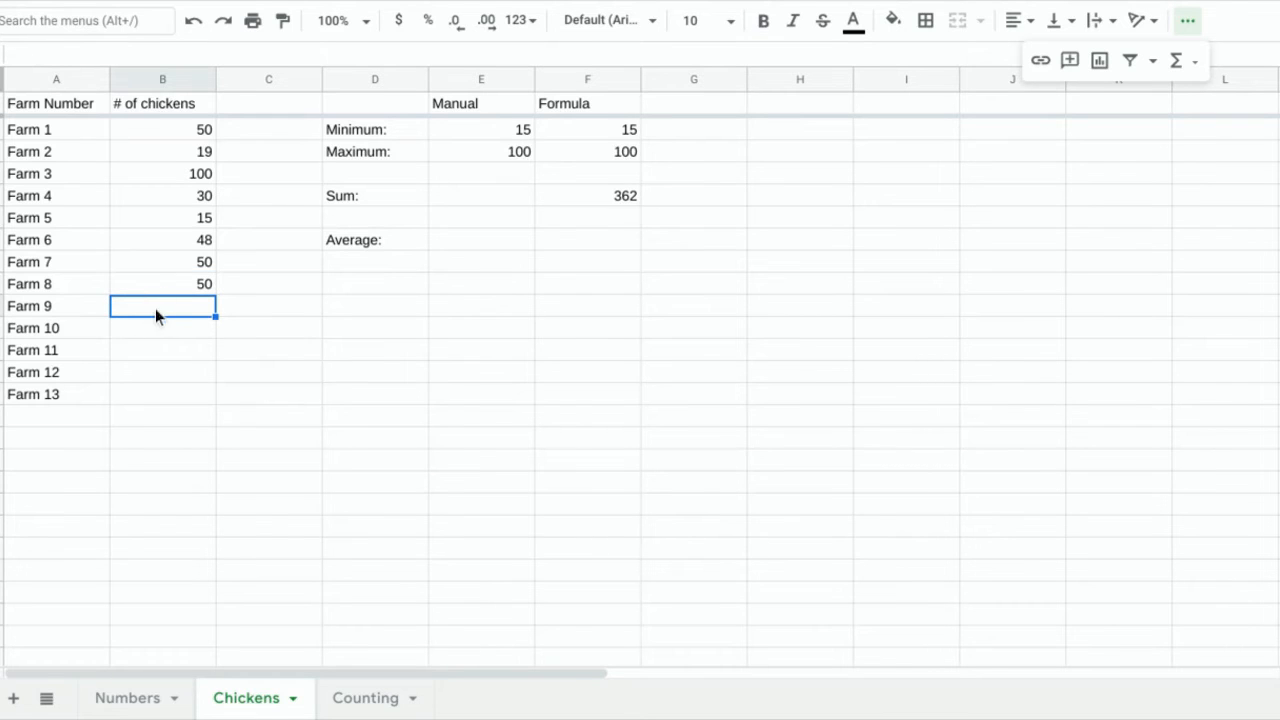
pyautogui.write('38')
pyautogui.press('Return')
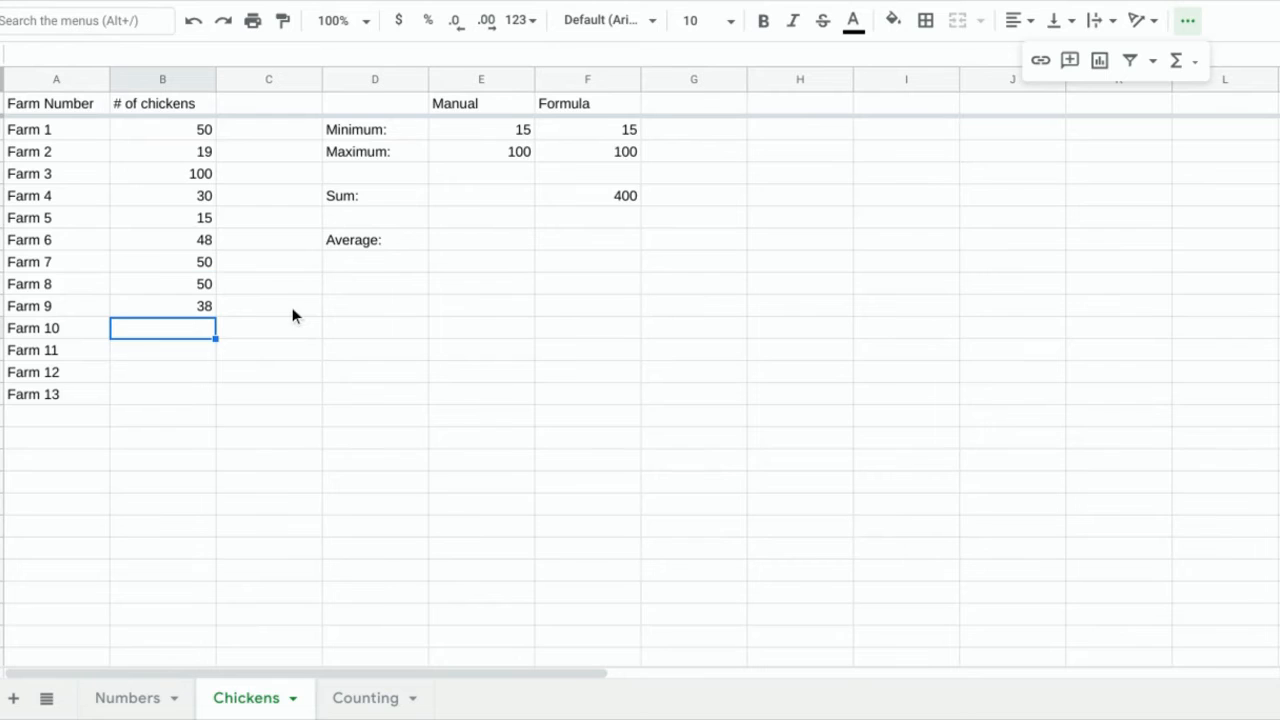
pyautogui.write('0')
pyautogui.press('Return')
# Enter =average(B2:B14) in F6, giving 40, then check the Sum and Farm 10's zero.
pyautogui.click(575, 242)
pyautogui.write('=aveage')
pyautogui.press('BackSpace')
pyautogui.press('BackSpace')
pyautogui.press('BackSpace')
pyautogui.write('rage(')
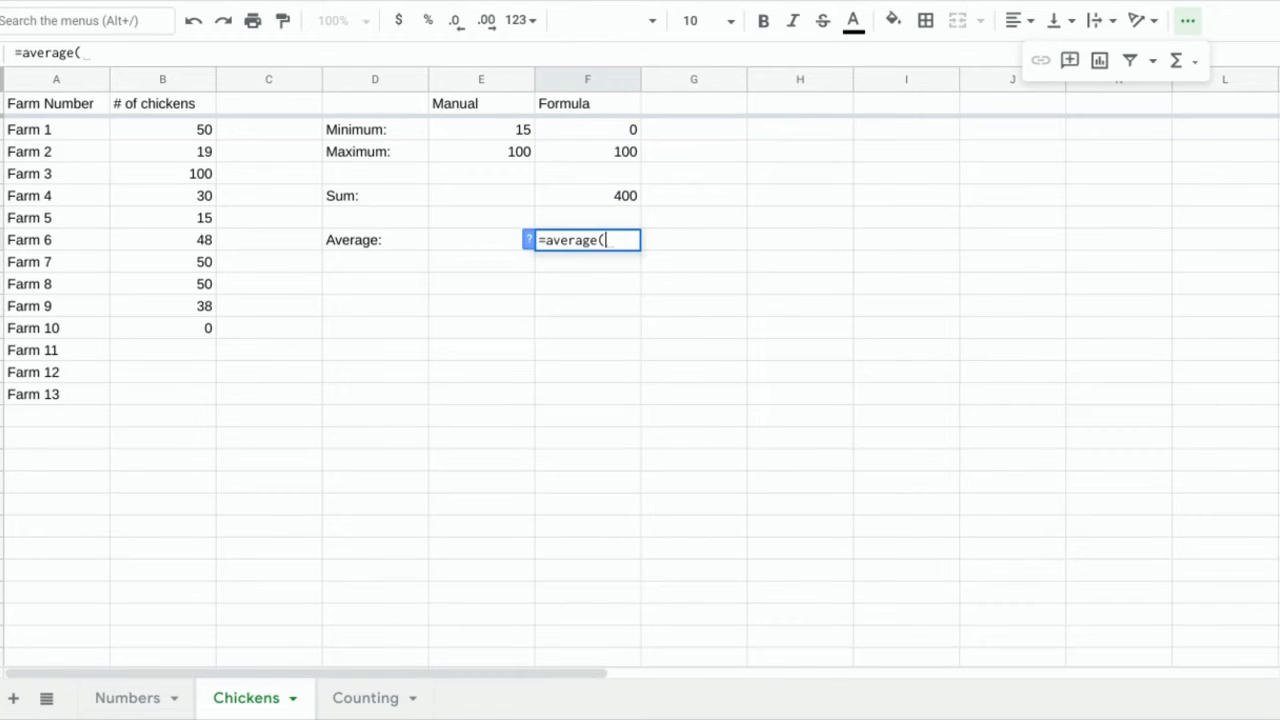
pyautogui.moveTo(200, 140); pyautogui.dragTo(203, 402)
pyautogui.write(')')
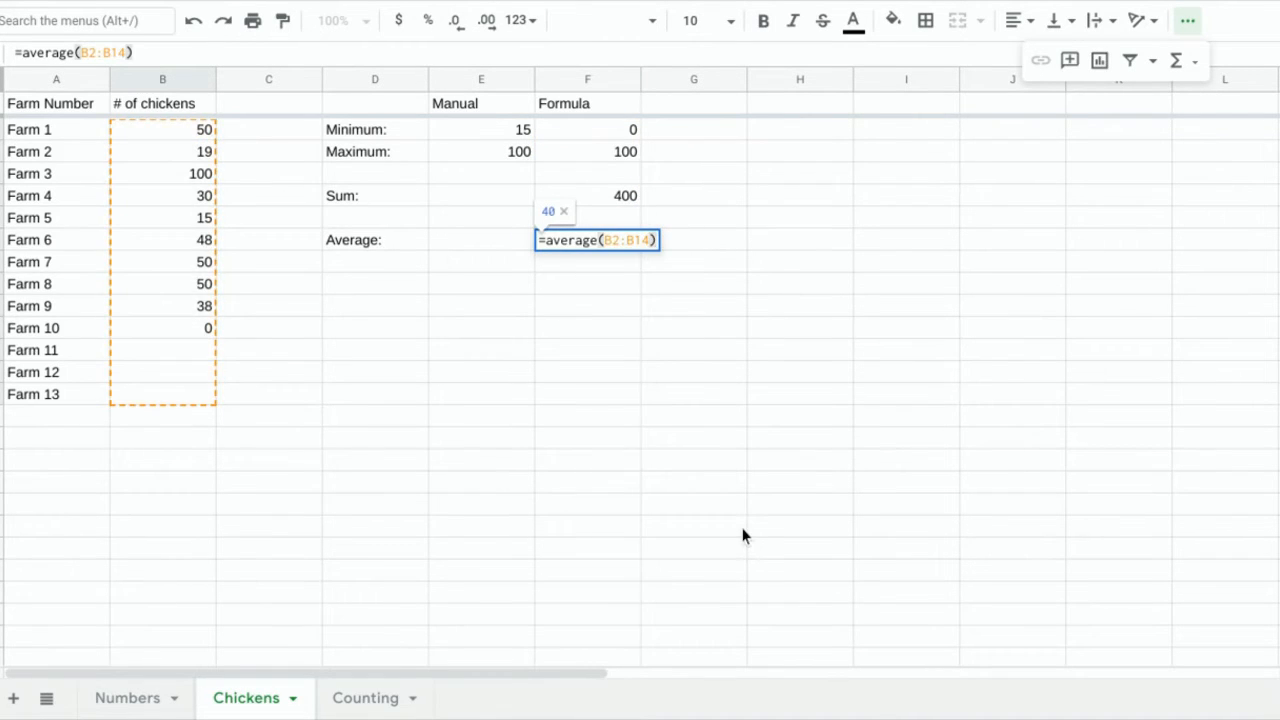
pyautogui.press('Return')
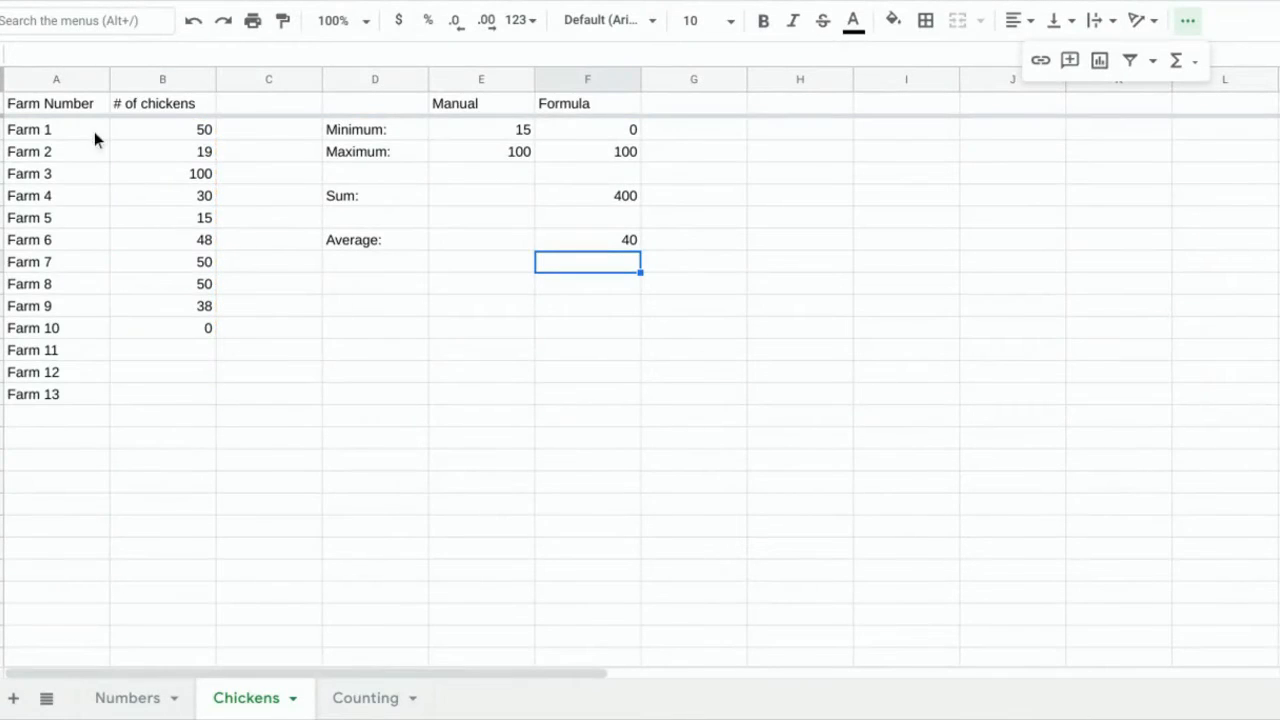
pyautogui.click(578, 192)
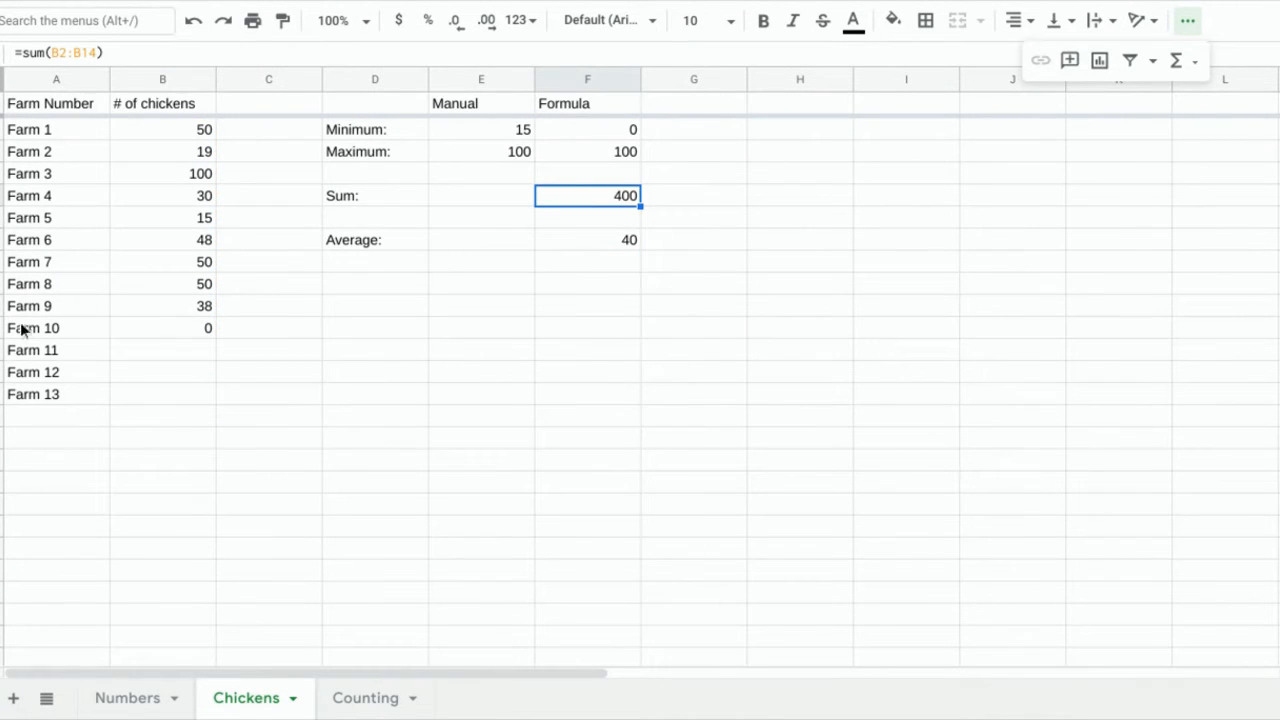
pyautogui.click(74, 334)
pyautogui.click(142, 327)
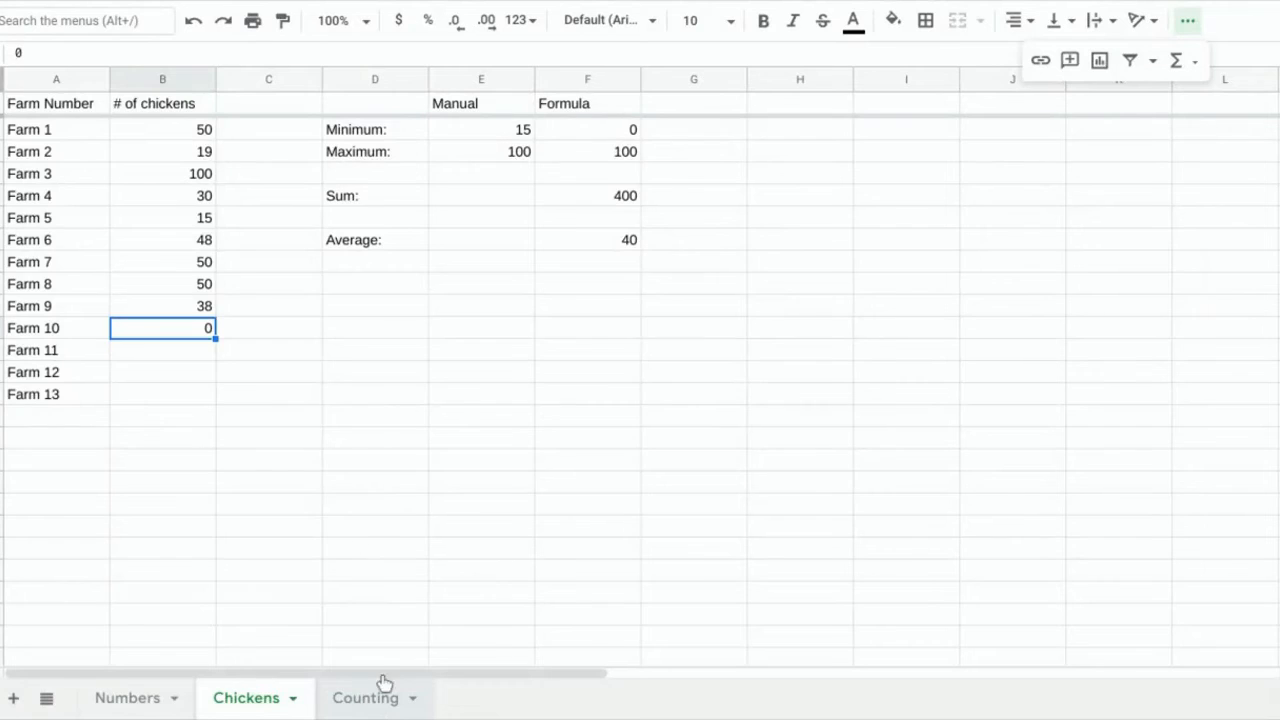
# Switch to the Counting sheet and scroll to the top of the state list.
pyautogui.click(365, 697)
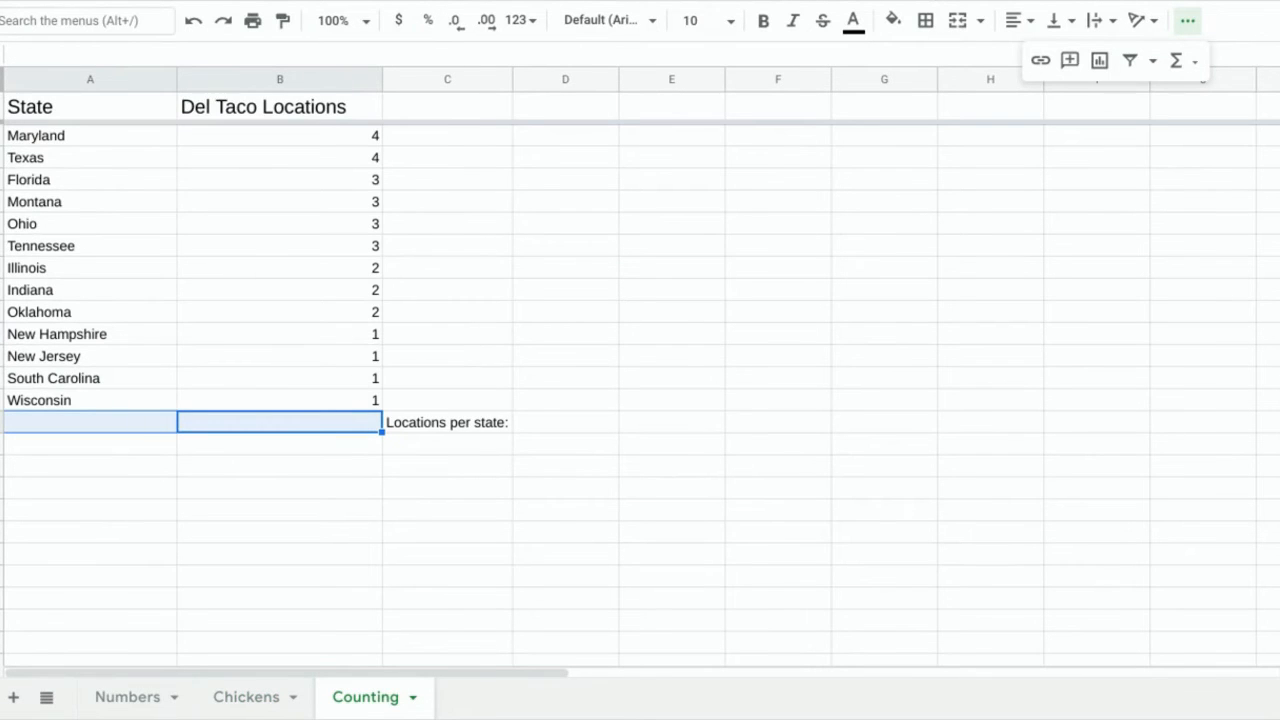
pyautogui.scroll(4, 349, 374)
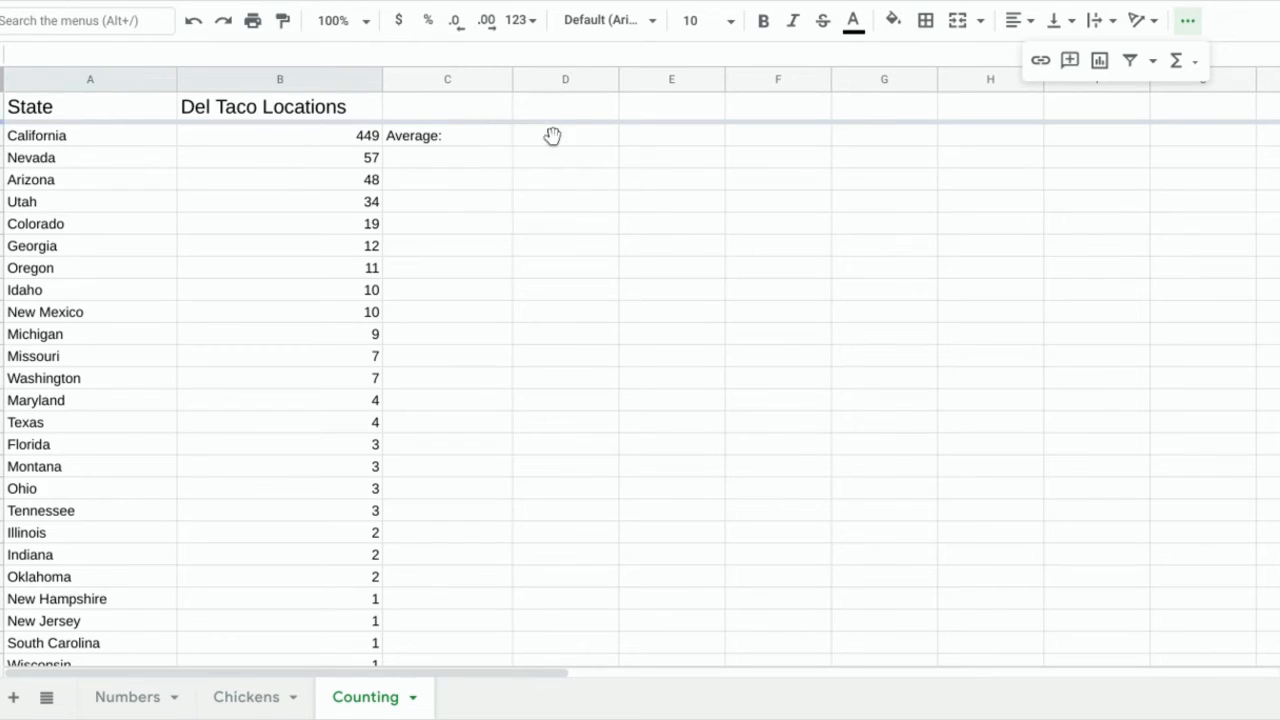
# Enter =average(B2:B26) in D2, showing 28.12 locations per state.
pyautogui.click(551, 135)
pyautogui.write('=average(')
pyautogui.click(316, 142)
pyautogui.moveTo(316, 142); pyautogui.dragTo(298, 482)
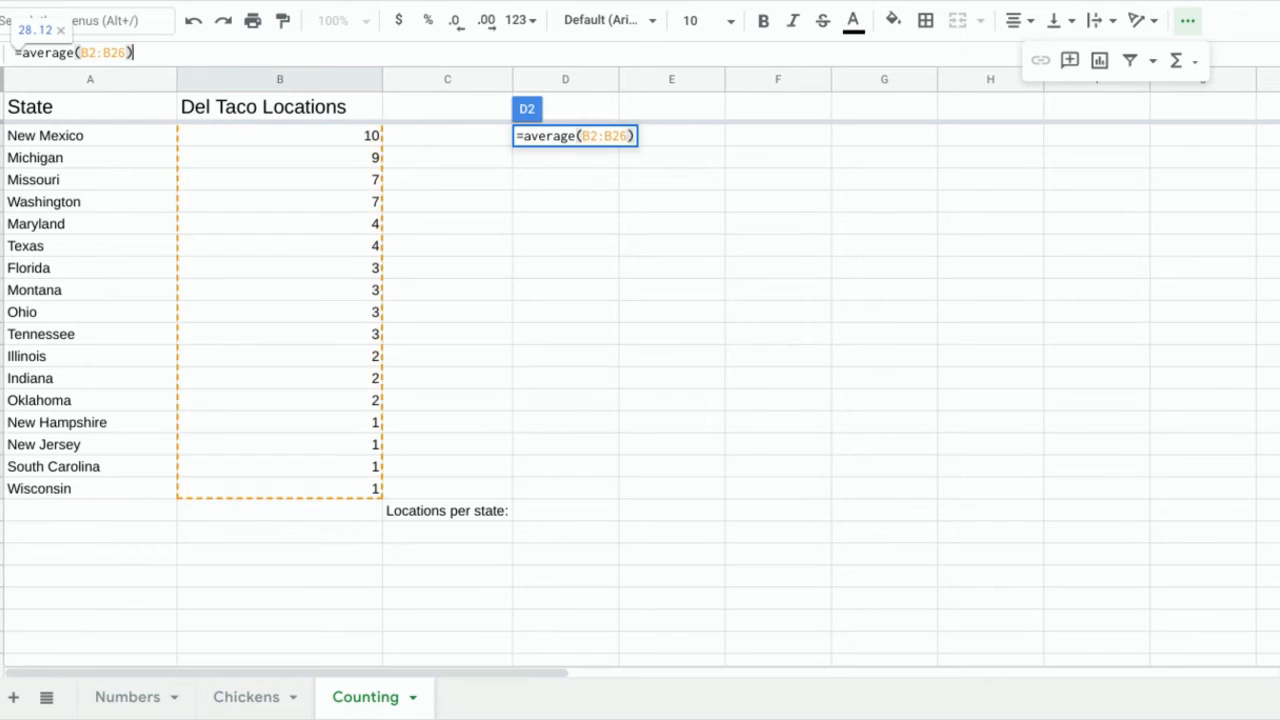
pyautogui.press('Escape')
pyautogui.scroll(1, 580, 367)
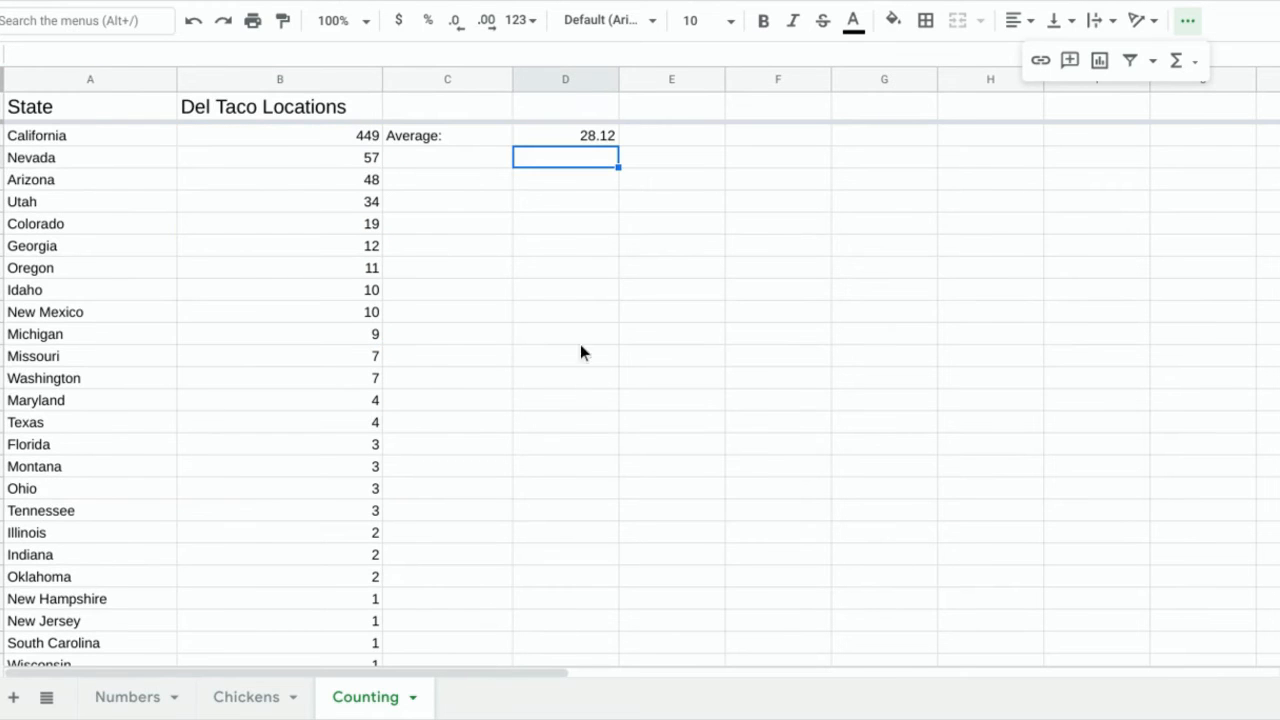
pyautogui.click(583, 138)
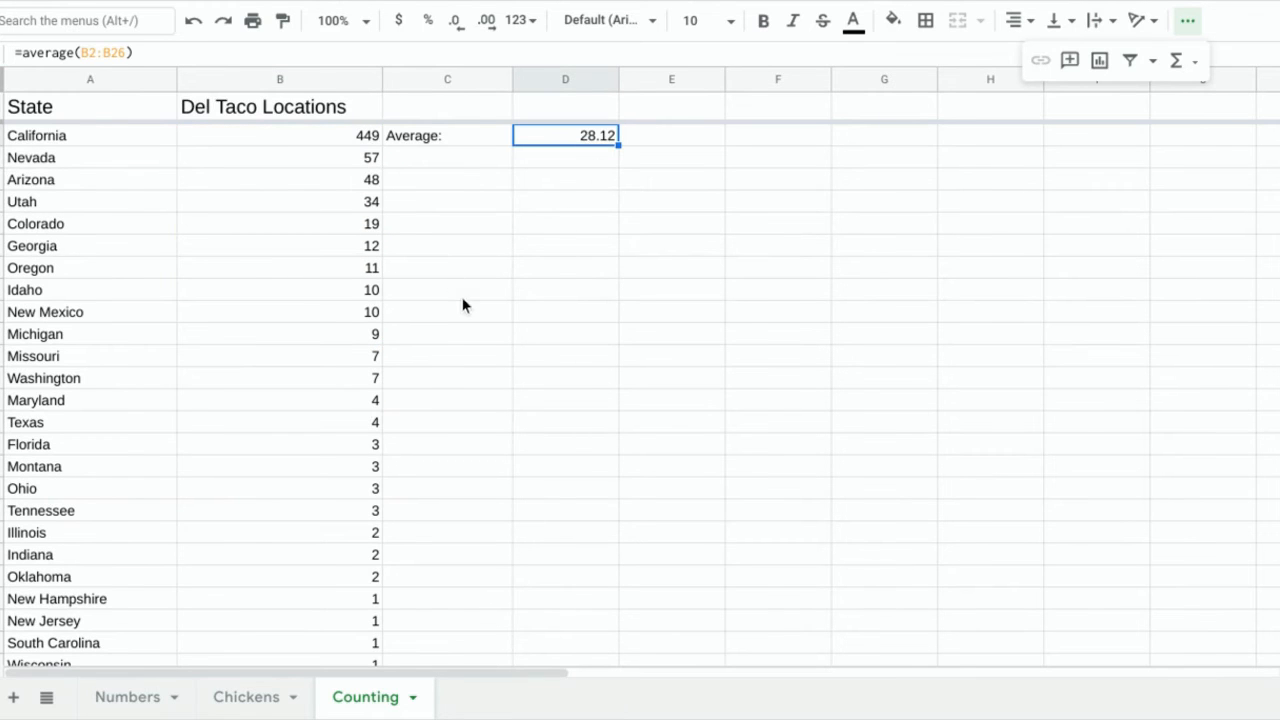
pyautogui.scroll(-3, 374, 432)
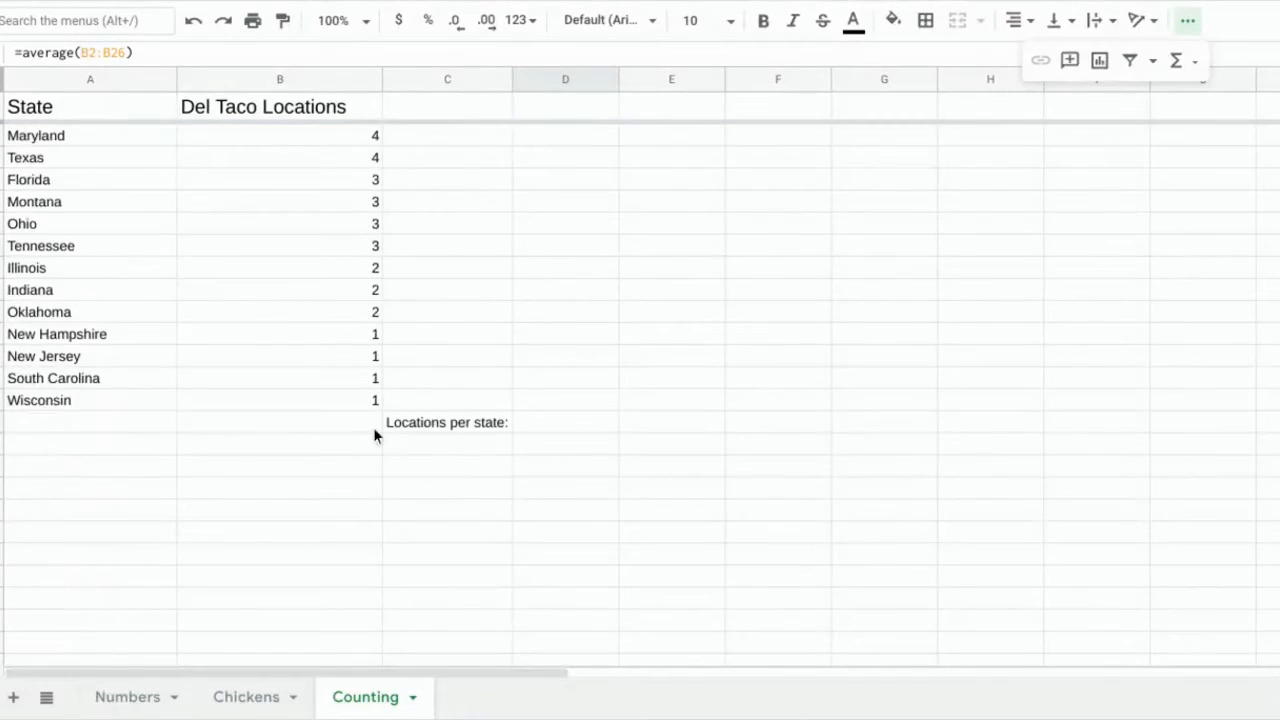
# Total the location counts in B27 with SUM(B2:B26), giving 703.
pyautogui.click(283, 428)
pyautogui.write('=su(')
pyautogui.press('BackSpace')
pyautogui.press('BackSpace')
pyautogui.press('BackSpace')
pyautogui.press('BackSpace')
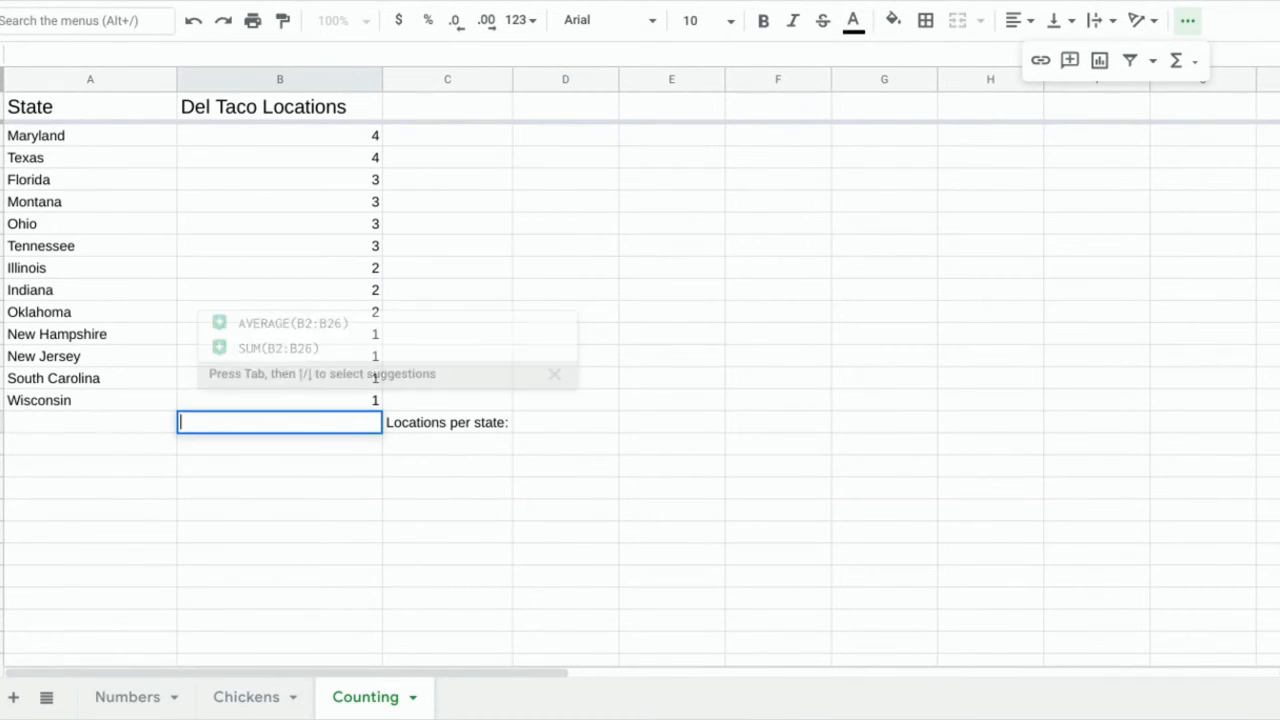
pyautogui.click(411, 425)
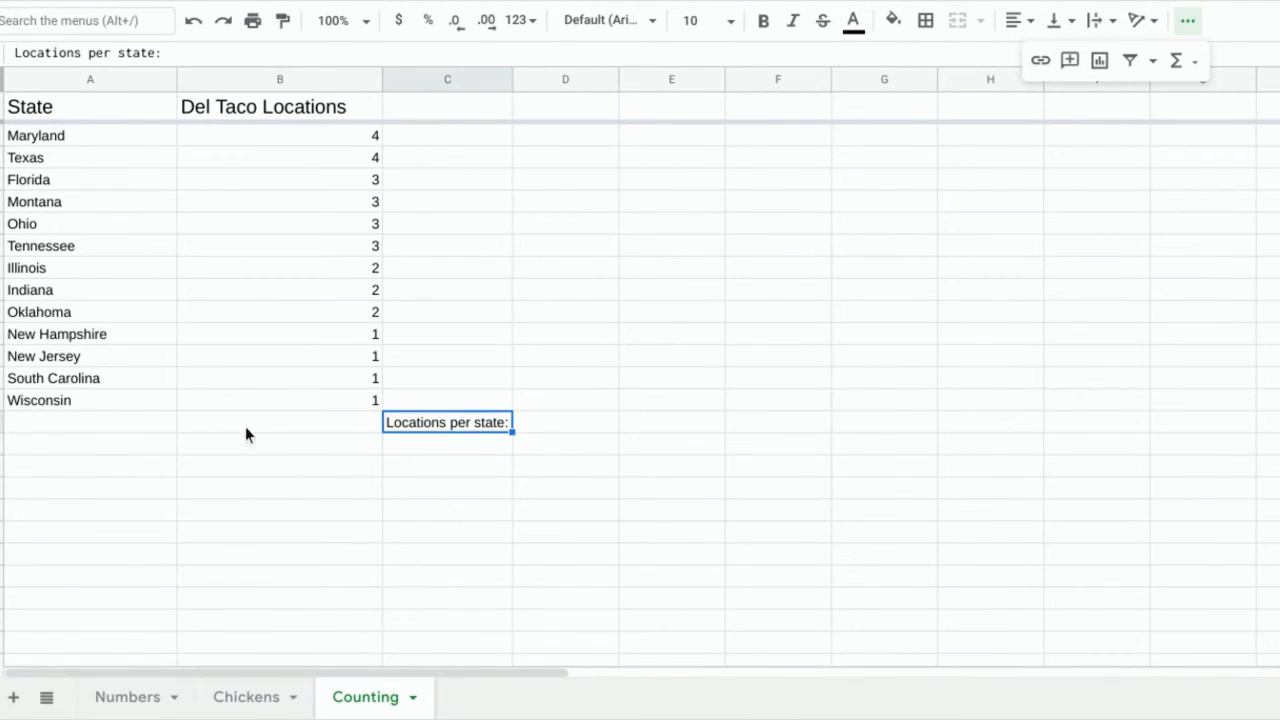
pyautogui.click(131, 432)
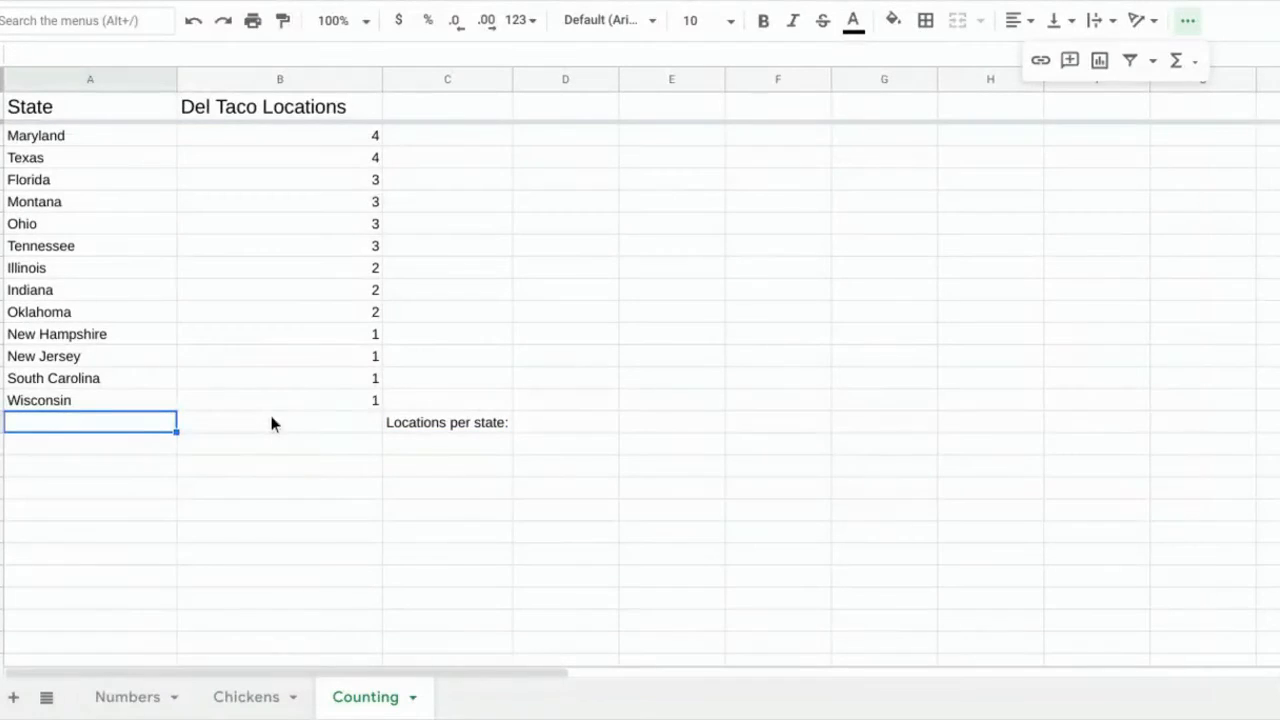
pyautogui.click(271, 424)
pyautogui.write('=')
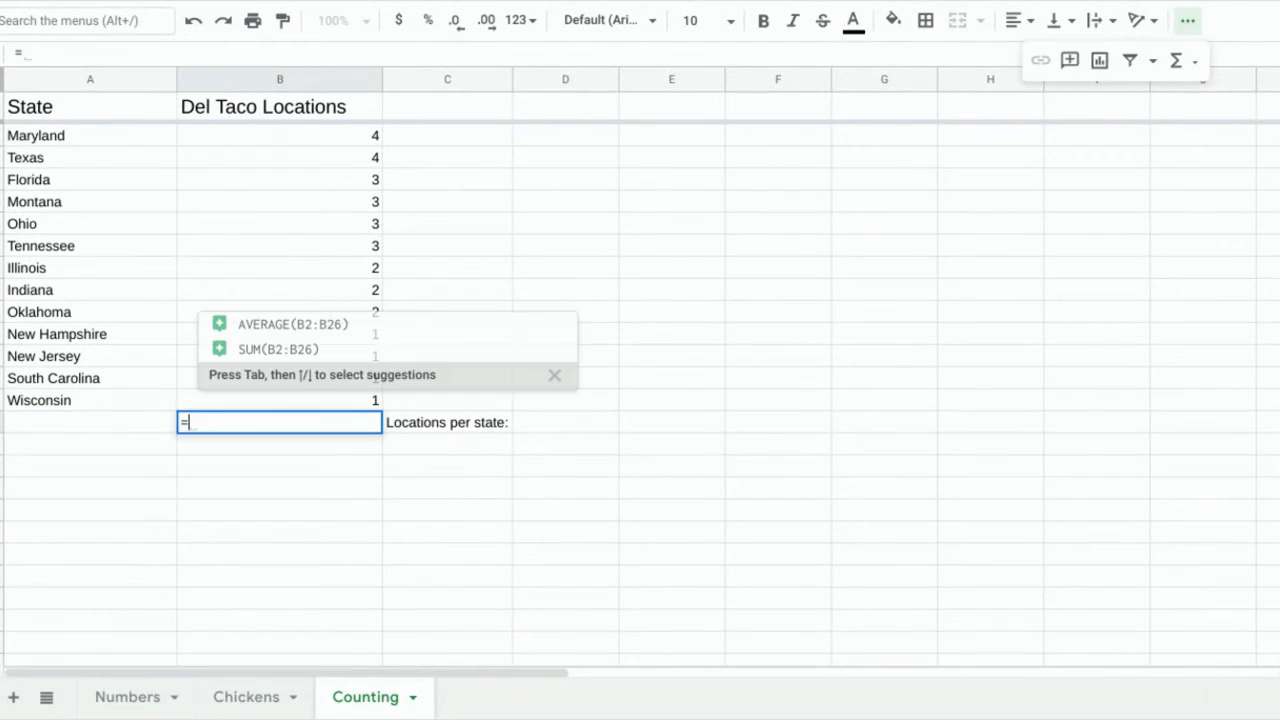
pyautogui.click(316, 343)
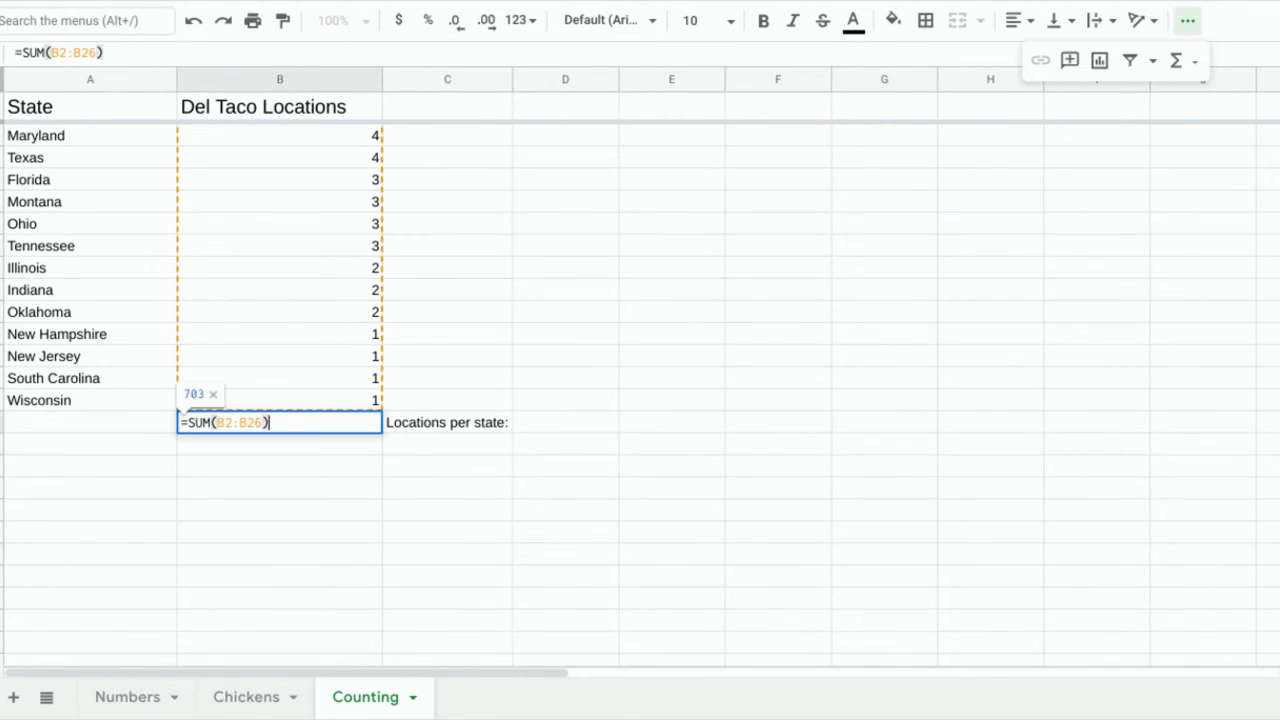
pyautogui.press('Return')
pyautogui.click(54, 426)
pyautogui.write('=')
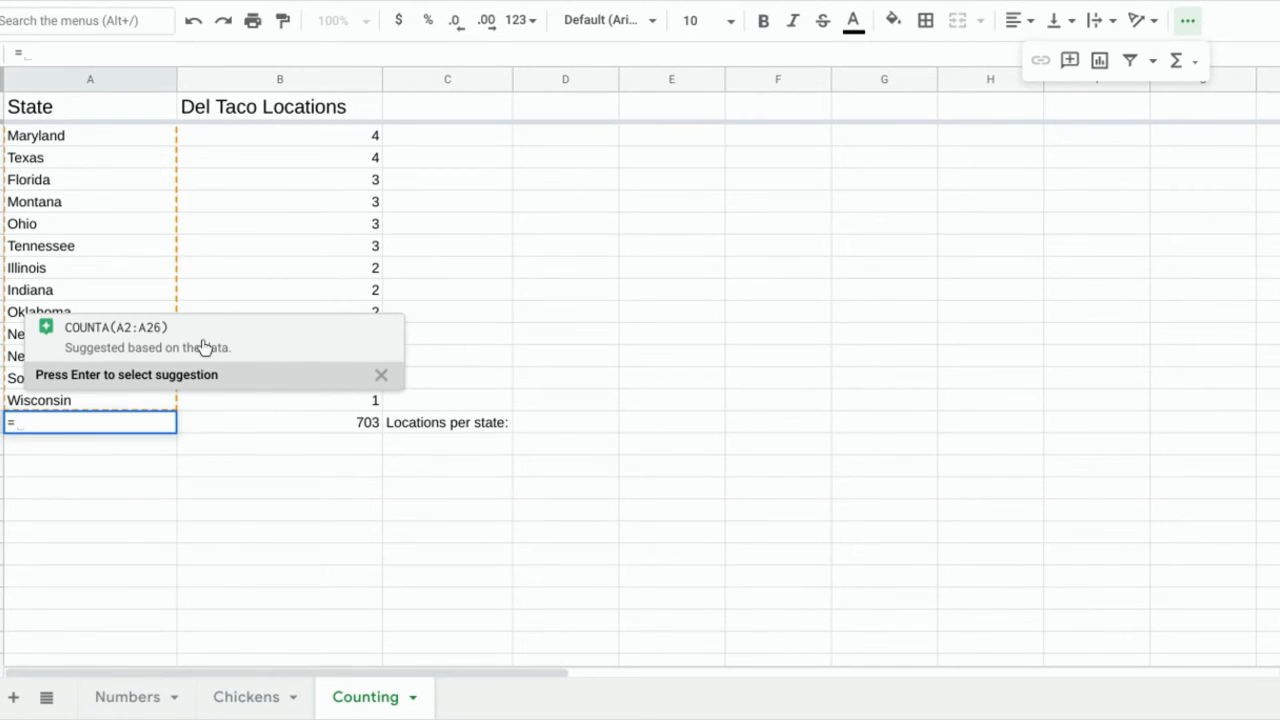
# Count the states in A27 with =counta(A2:A26), giving 25.
pyautogui.write('counta(')
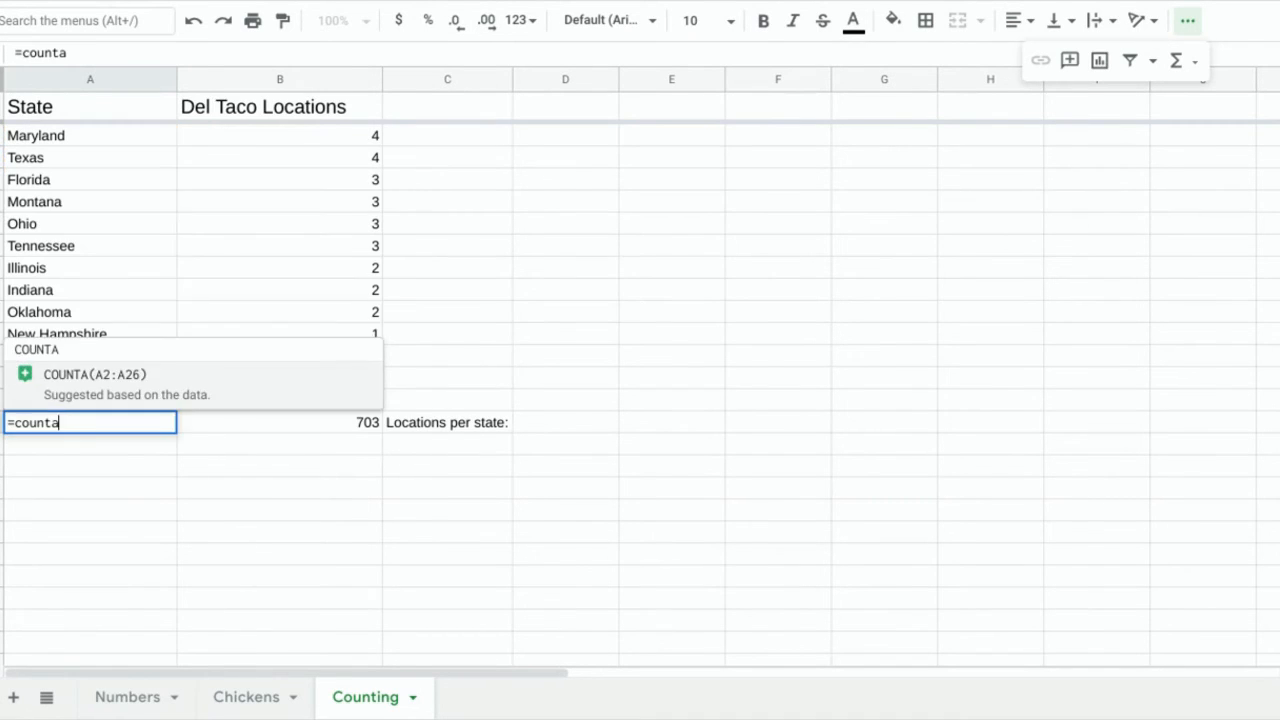
pyautogui.click(118, 311)
pyautogui.scroll(4, 116, 300)
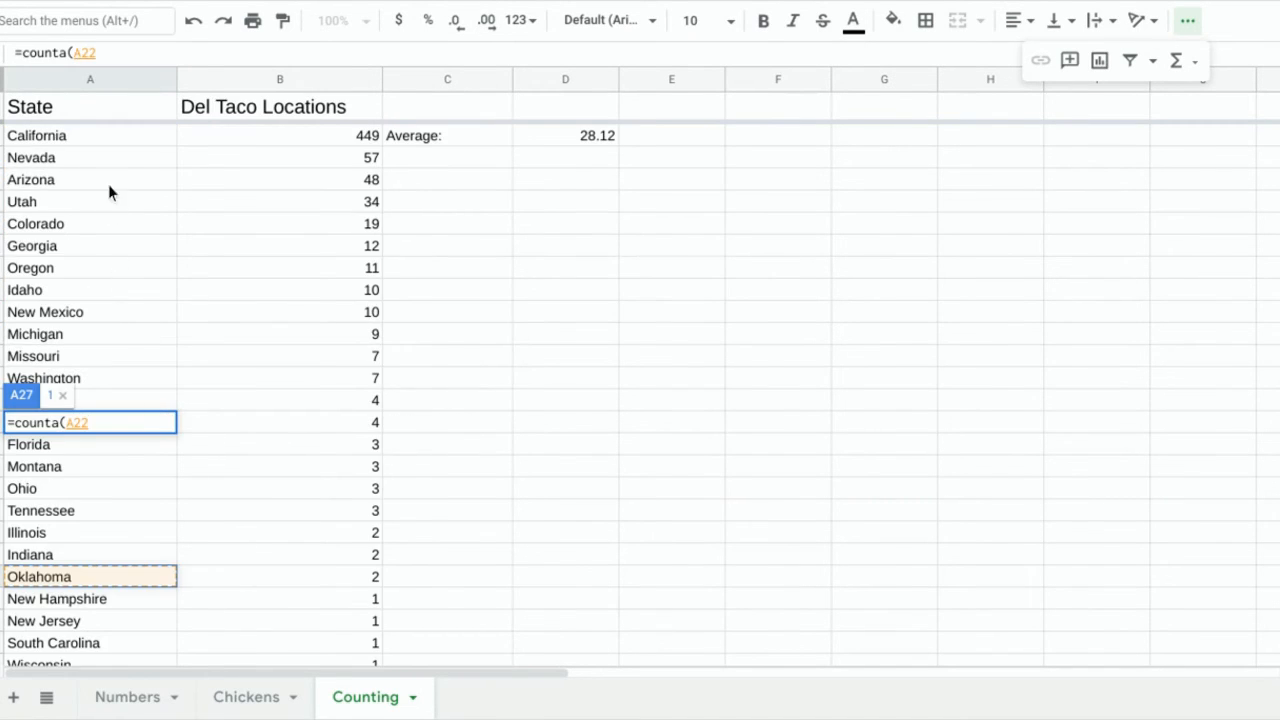
pyautogui.moveTo(111, 135); pyautogui.dragTo(91, 569)
pyautogui.write(')')
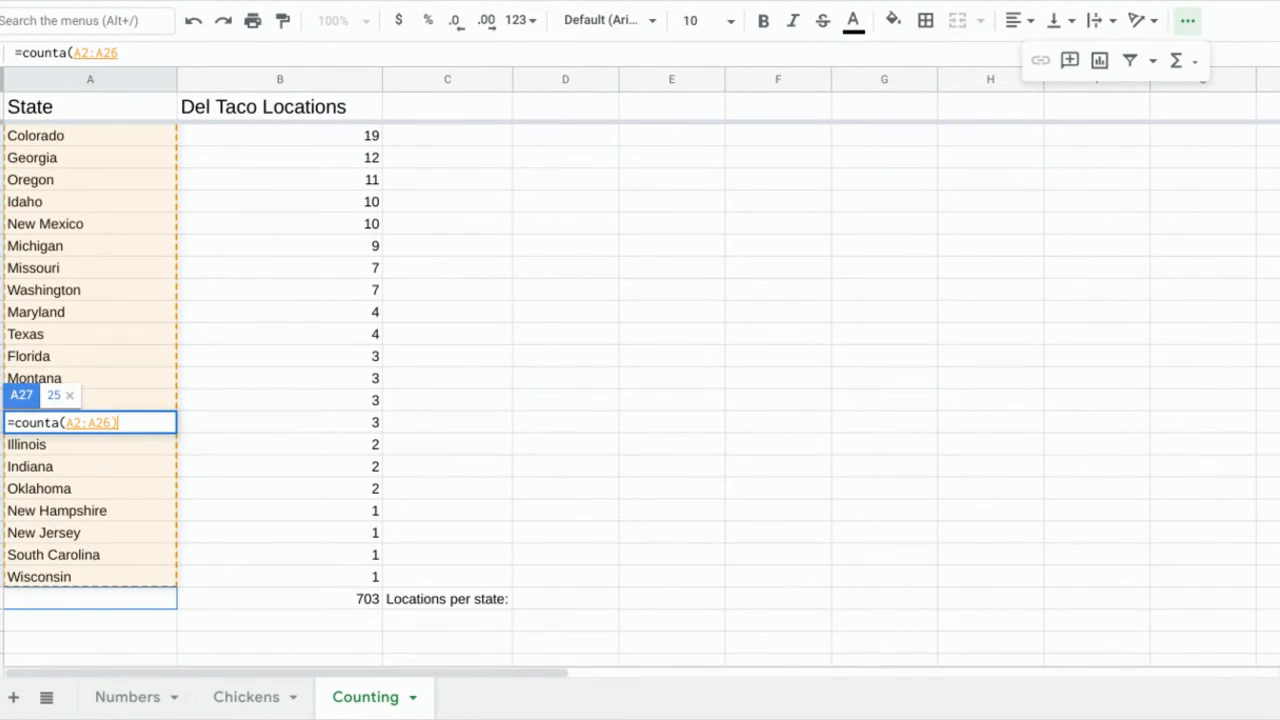
pyautogui.press('Return')
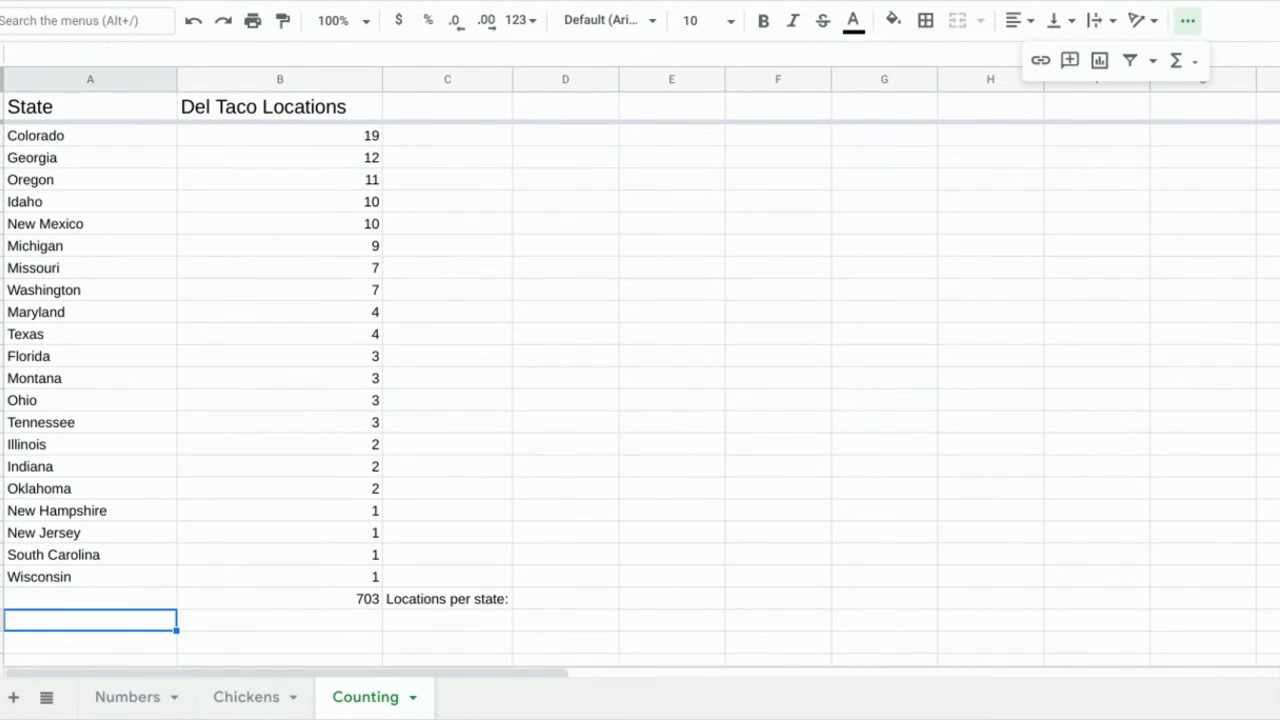
pyautogui.scroll(-3, 354, 600)
pyautogui.click(544, 428)
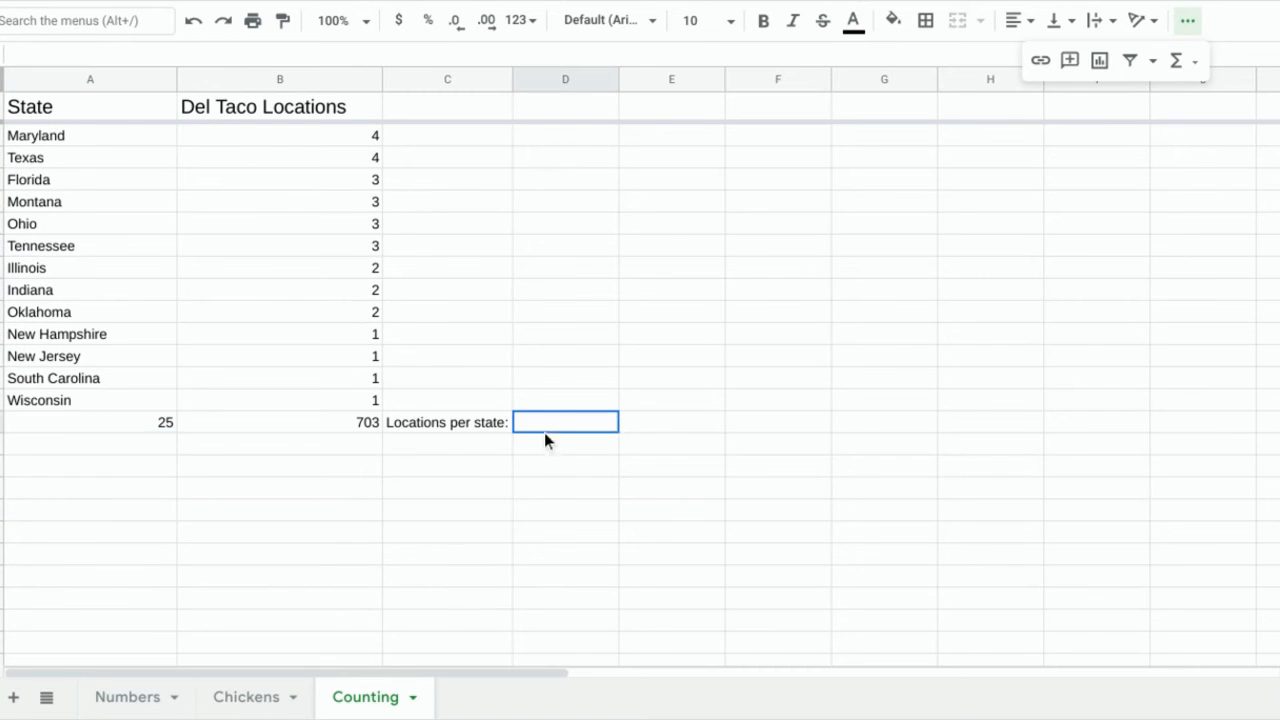
# Enter =B27/A27 in D27, dividing the location total by the state count.
pyautogui.write('=')
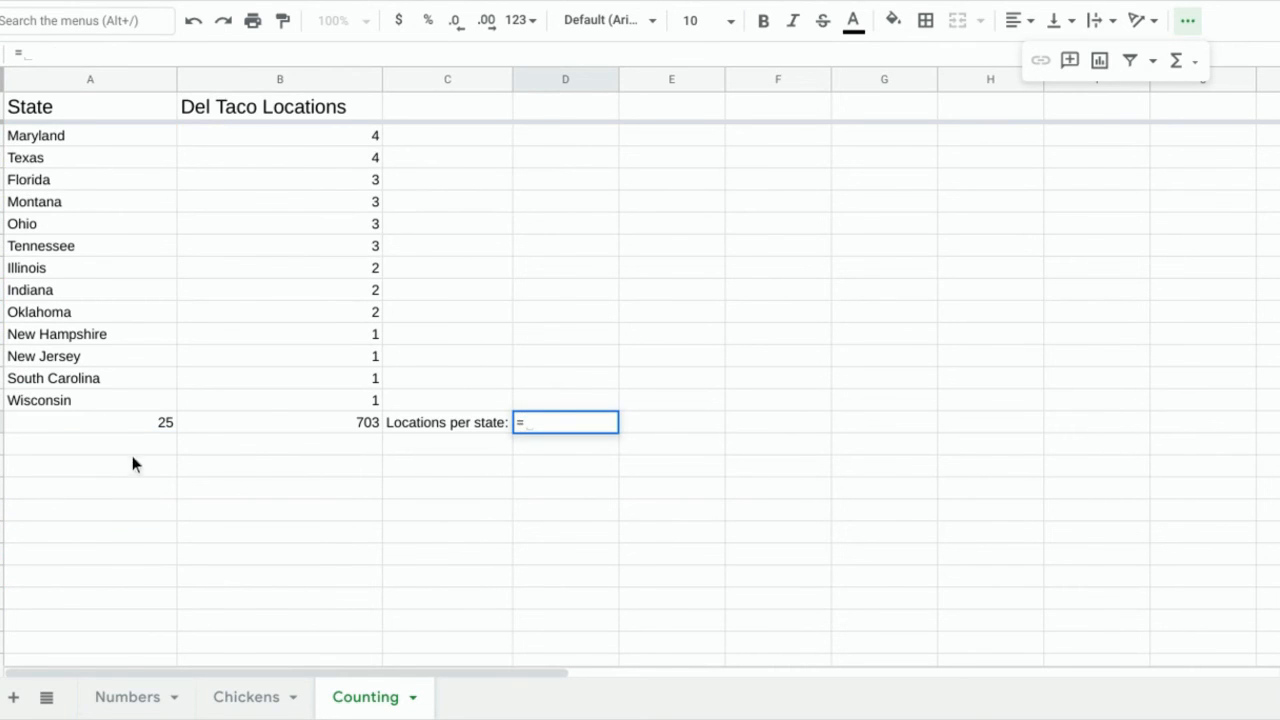
pyautogui.click(314, 424)
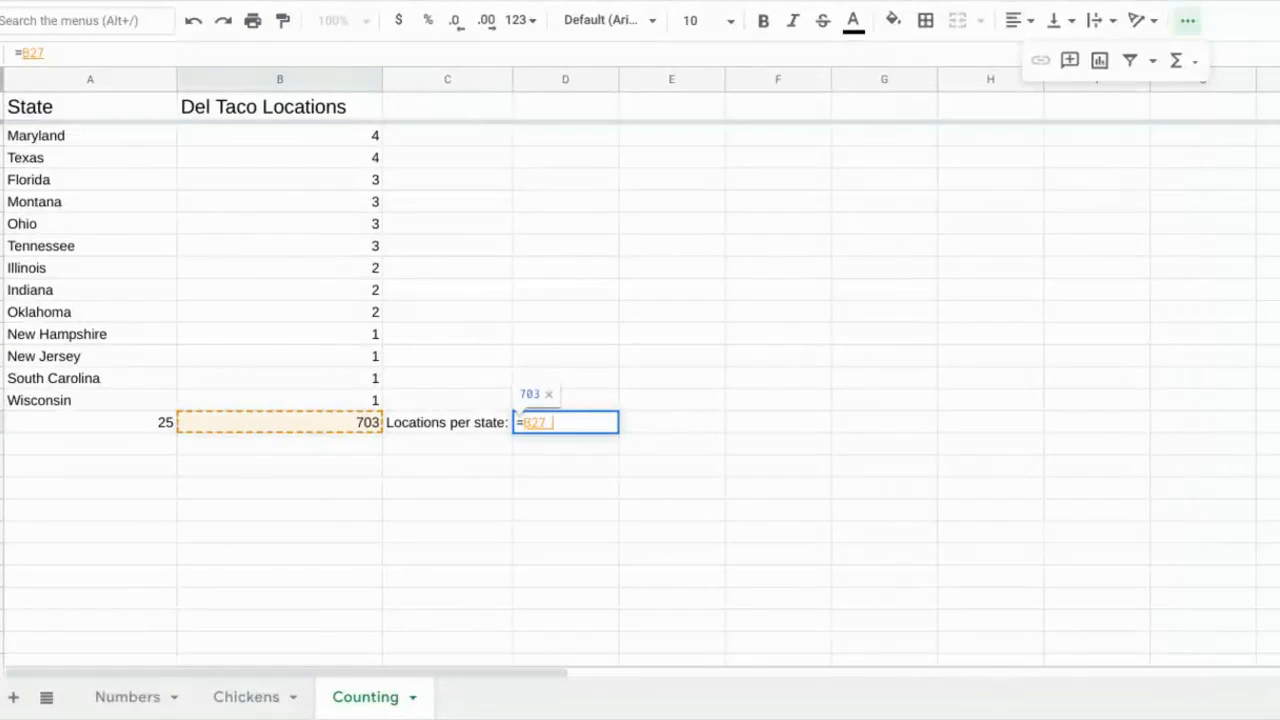
pyautogui.write('/')
pyautogui.click(114, 425)
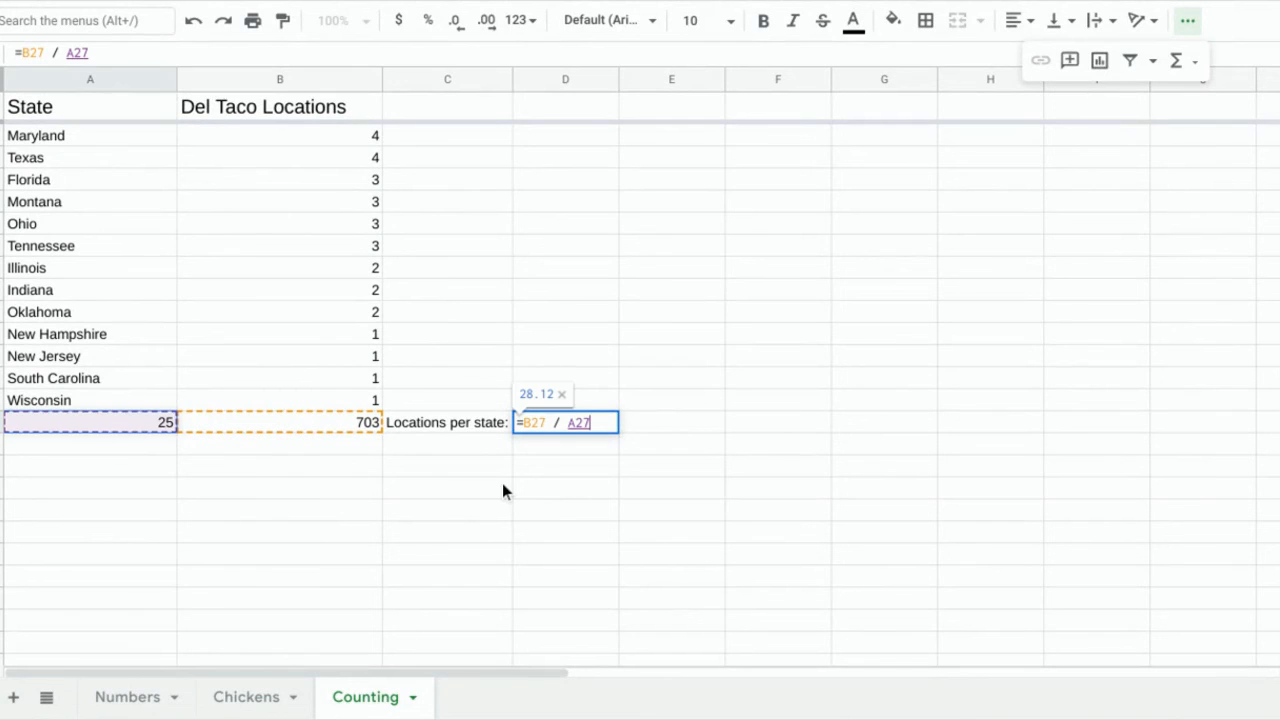
pyautogui.press('Return')
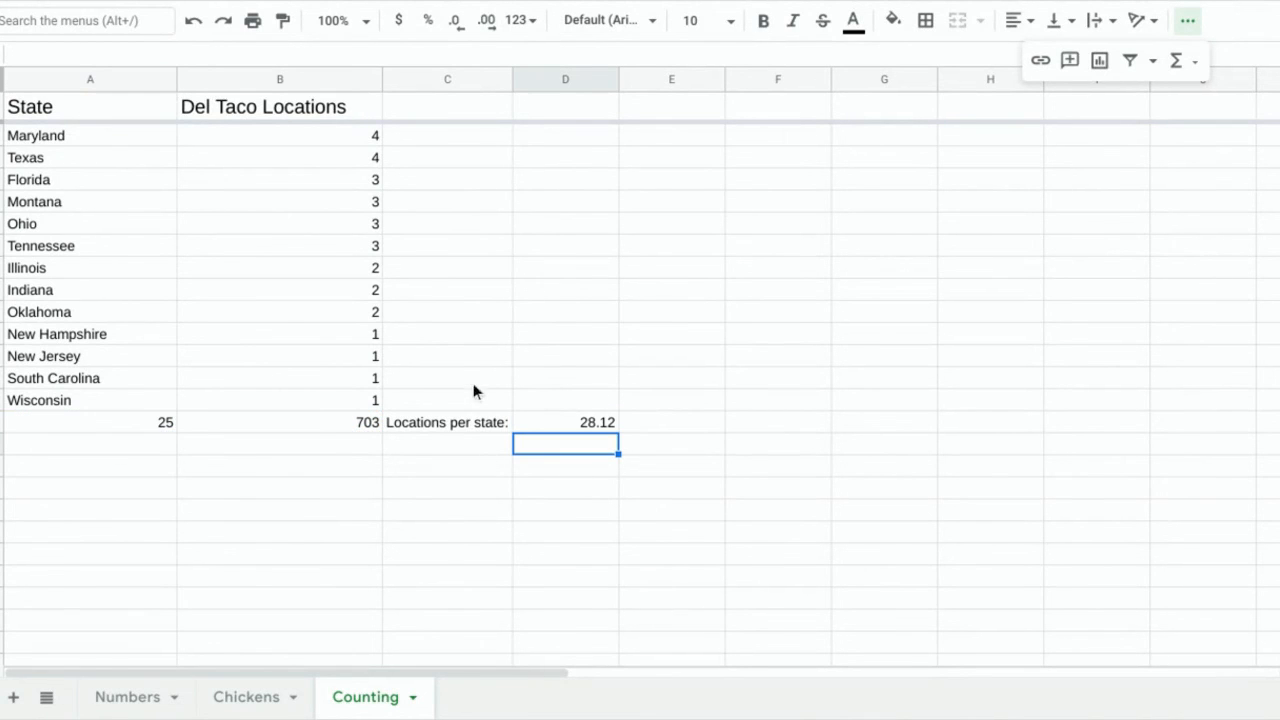
# Confirm the D27 formula gives 28.12, matching the Average in D2.
pyautogui.scroll(4, 538, 322)
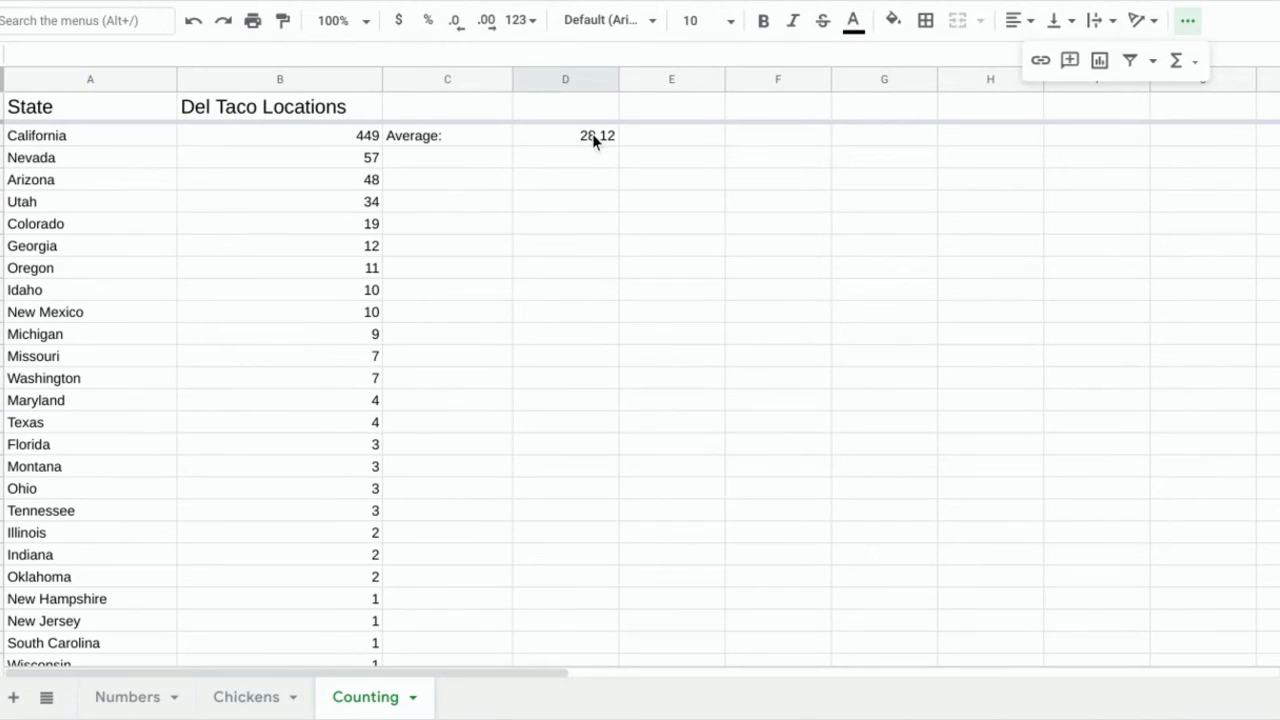
pyautogui.scroll(-2, 660, 309)
pyautogui.click(601, 561)
pyautogui.scroll(2, 586, 490)
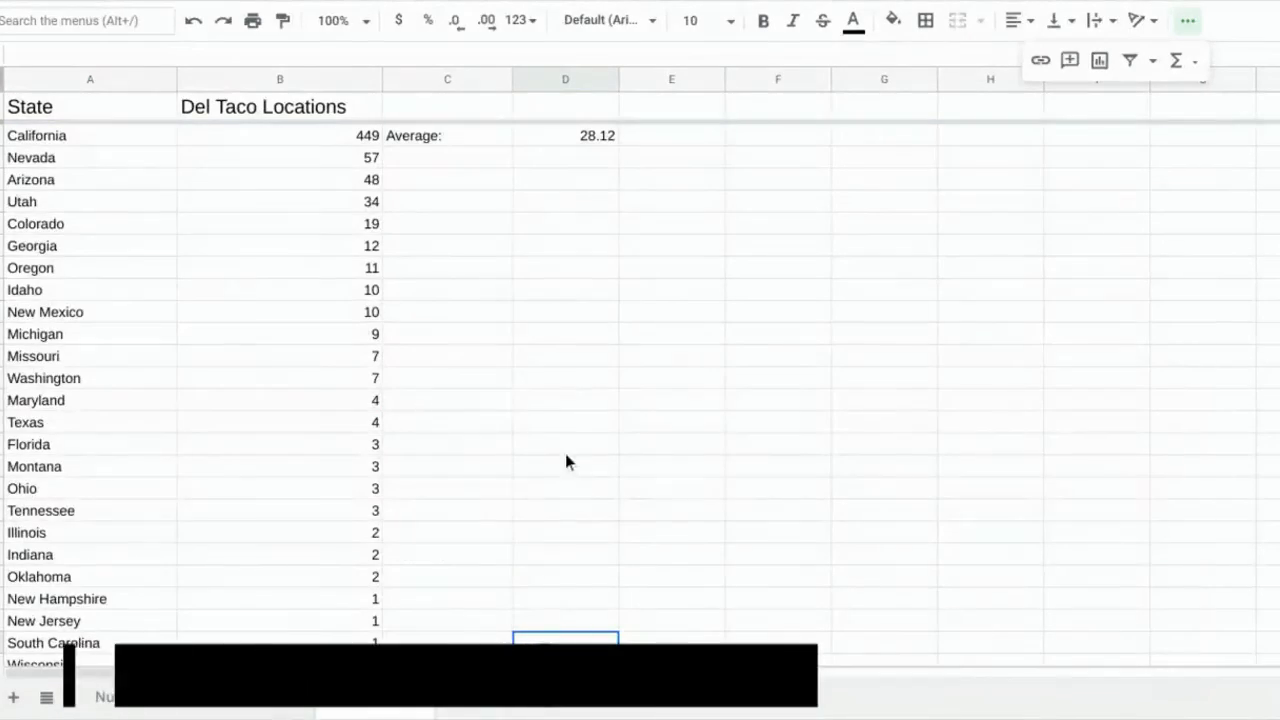